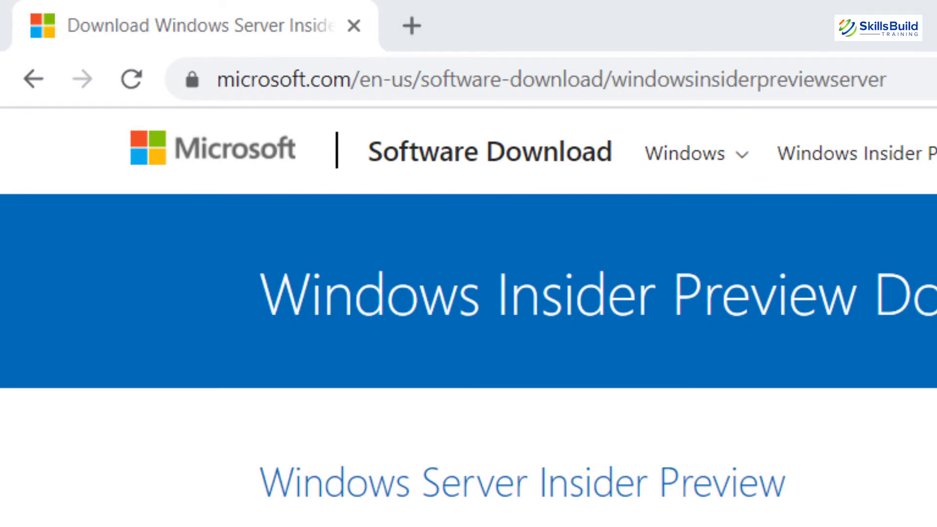
# - Pick Windows Server 2022 Preview ISO - Build 20339 from the server previews list and confirm it
pyautogui.click(551, 79)
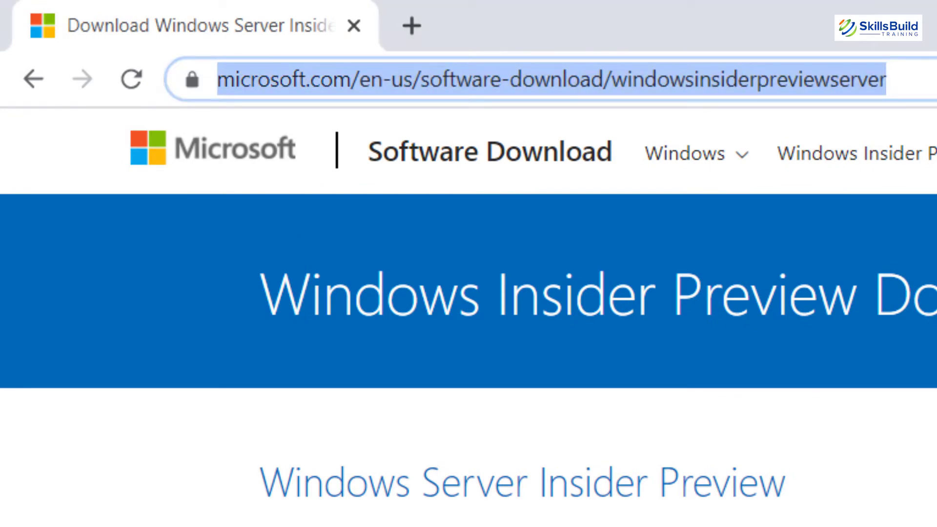
pyautogui.scroll(-2, 849, 109)
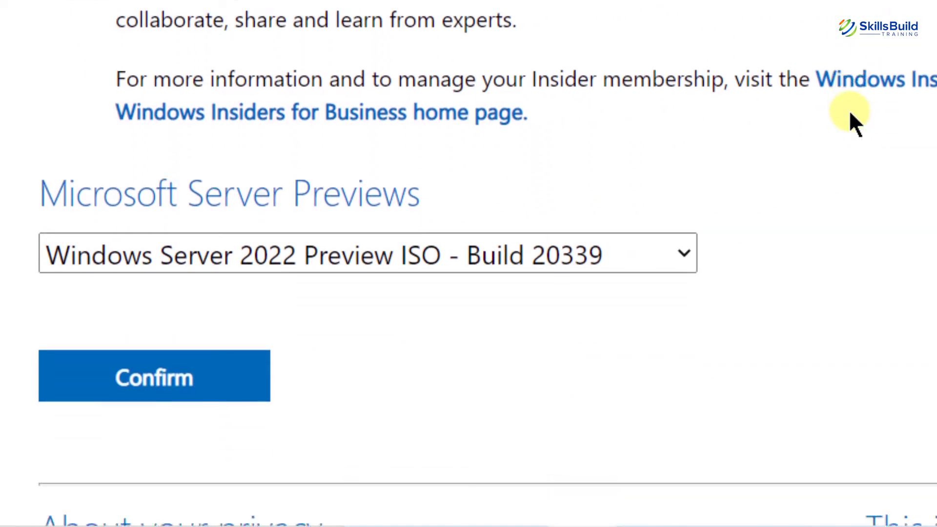
pyautogui.scroll(-2, 851, 115)
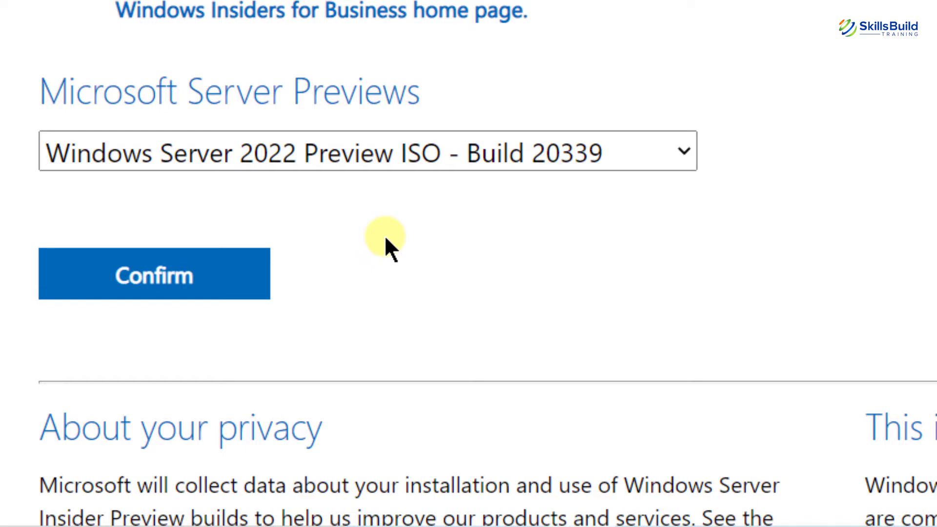
pyautogui.hotkey('alt', 'Down')
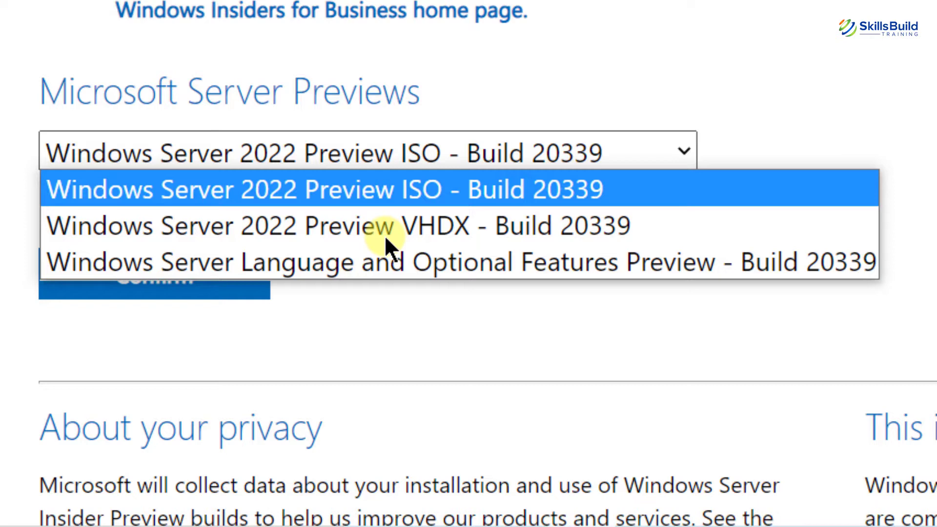
pyautogui.click(518, 184)
pyautogui.click(256, 273)
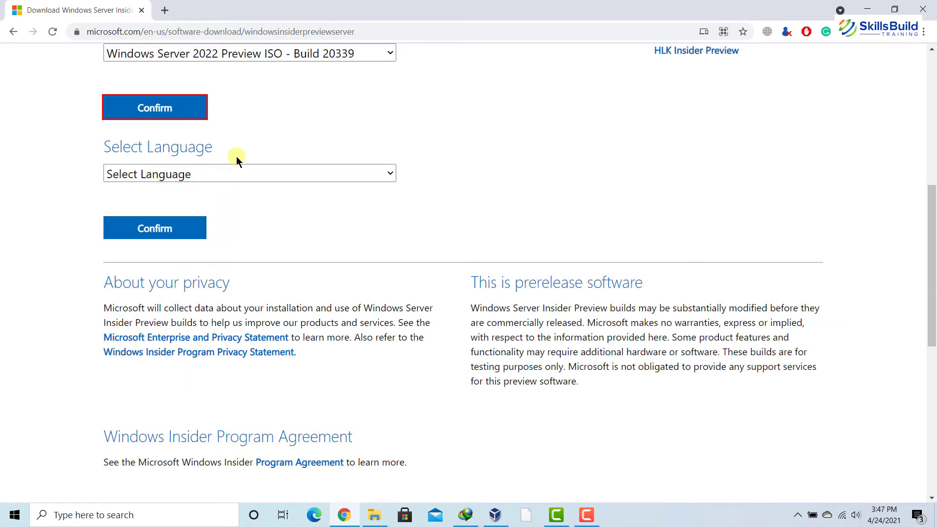
# - Confirm English as the language and start the Build 20339 English download
pyautogui.click(237, 169)
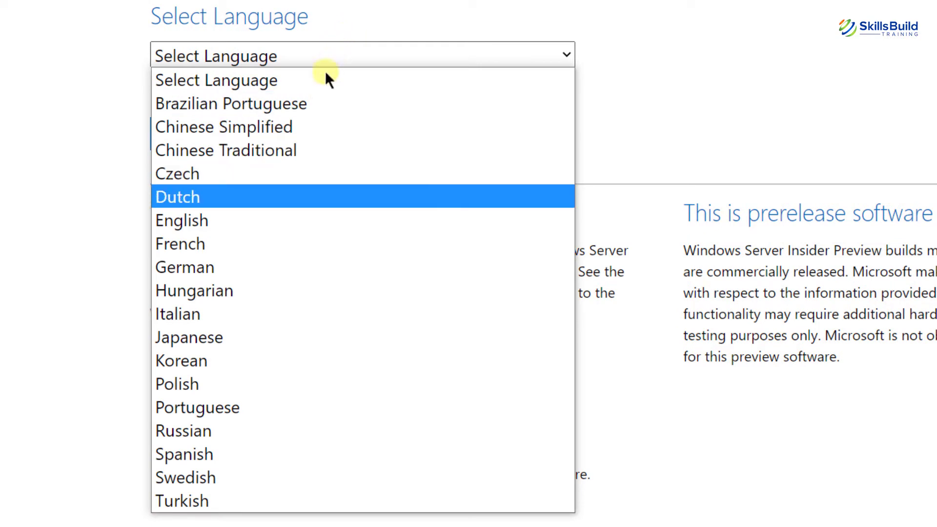
pyautogui.click(264, 224)
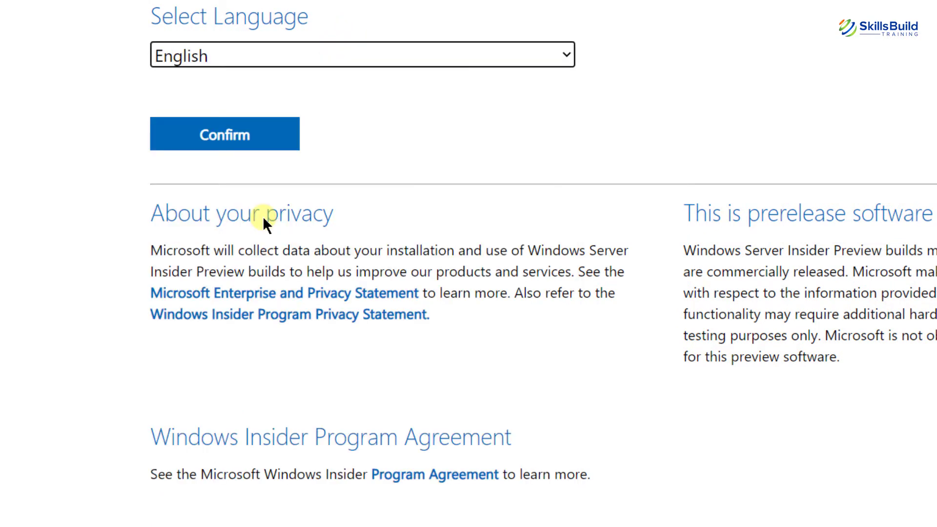
pyautogui.click(249, 141)
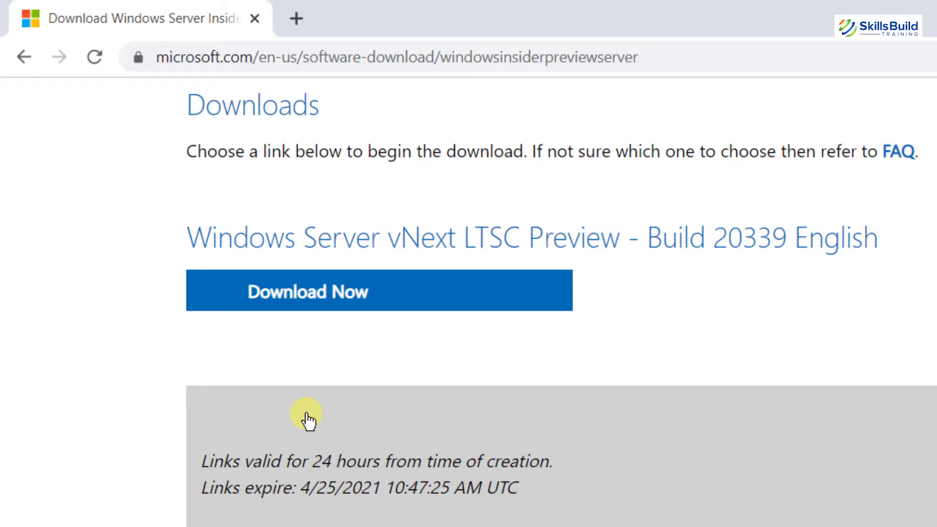
pyautogui.click(319, 281)
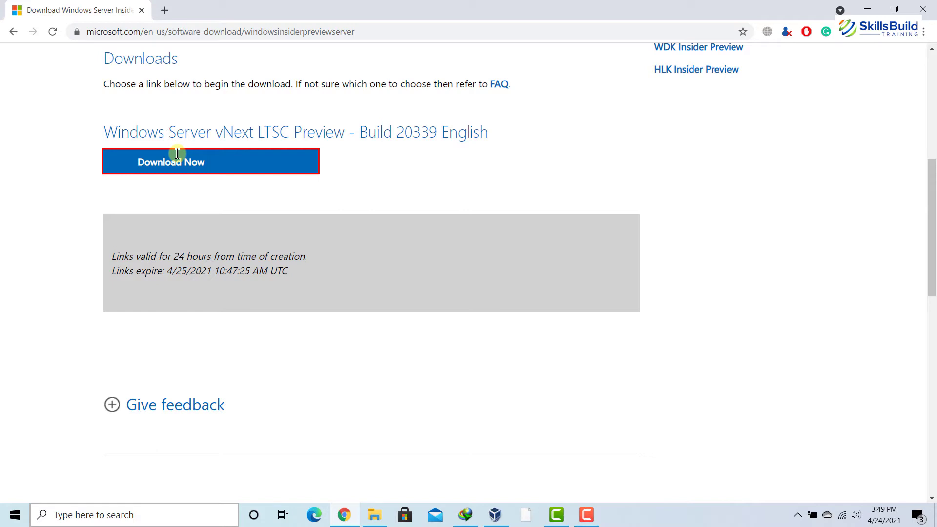
pyautogui.click(201, 513)
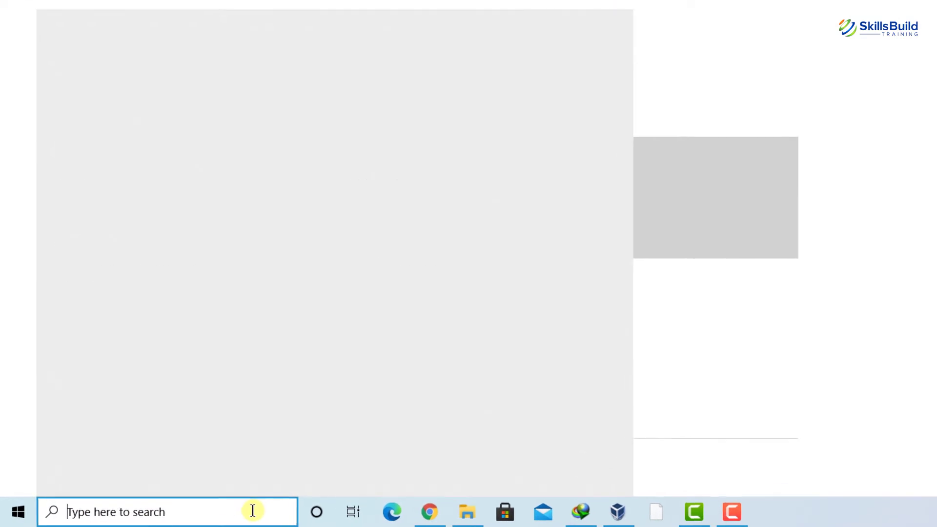
pyautogui.write('tur')
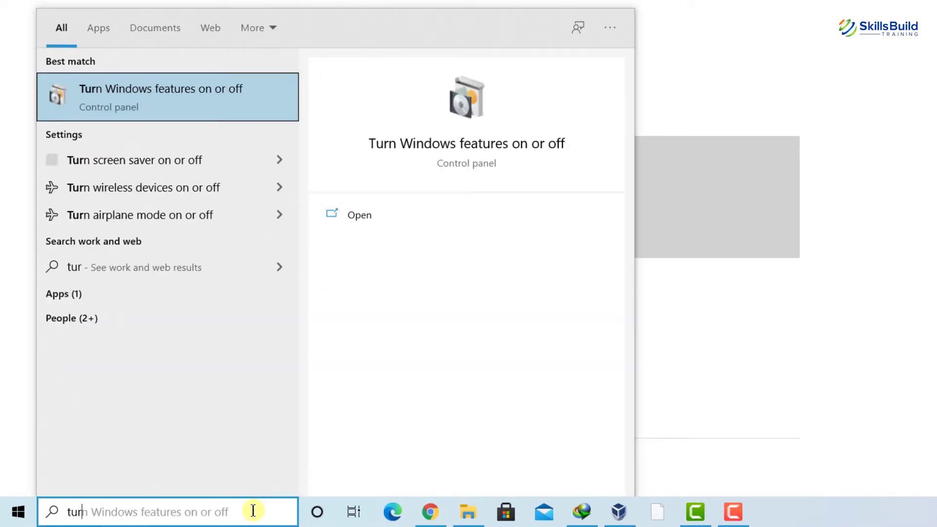
pyautogui.write('n win')
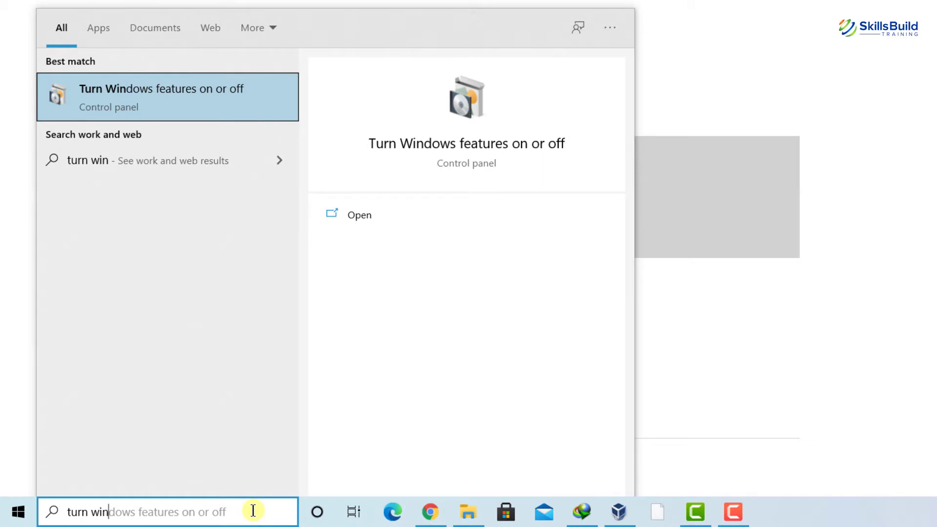
pyautogui.click(159, 101)
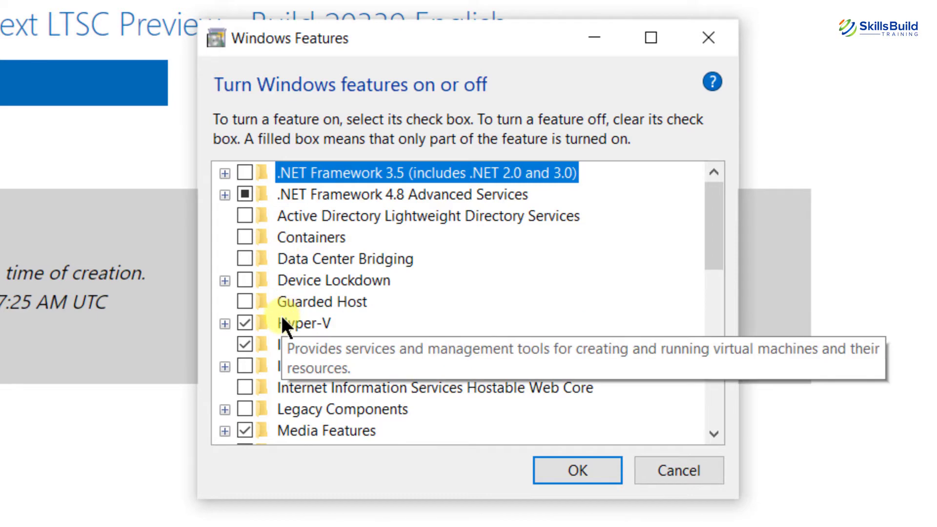
pyautogui.click(225, 325)
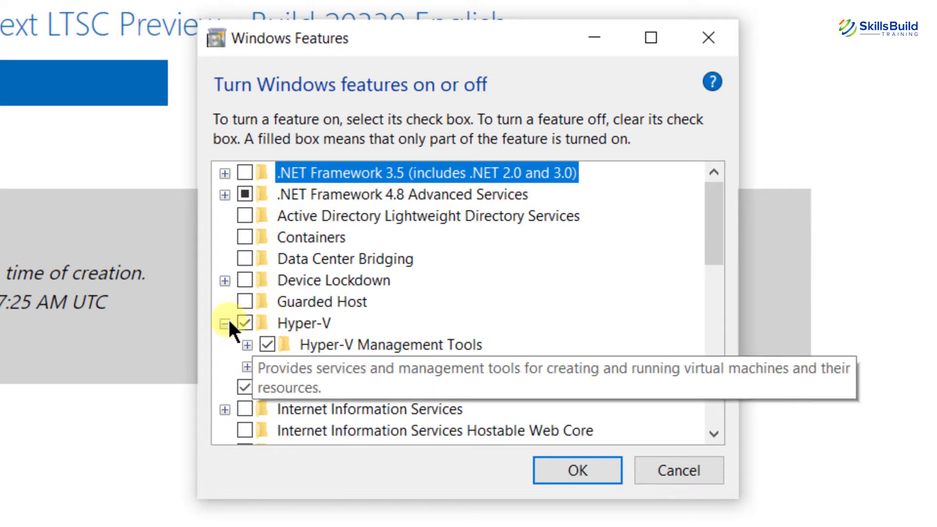
pyautogui.click(225, 325)
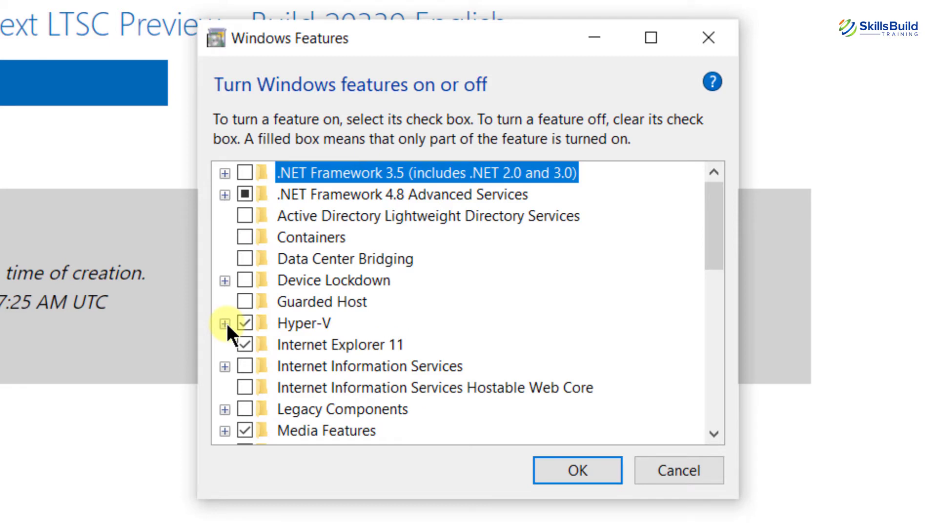
pyautogui.click(581, 462)
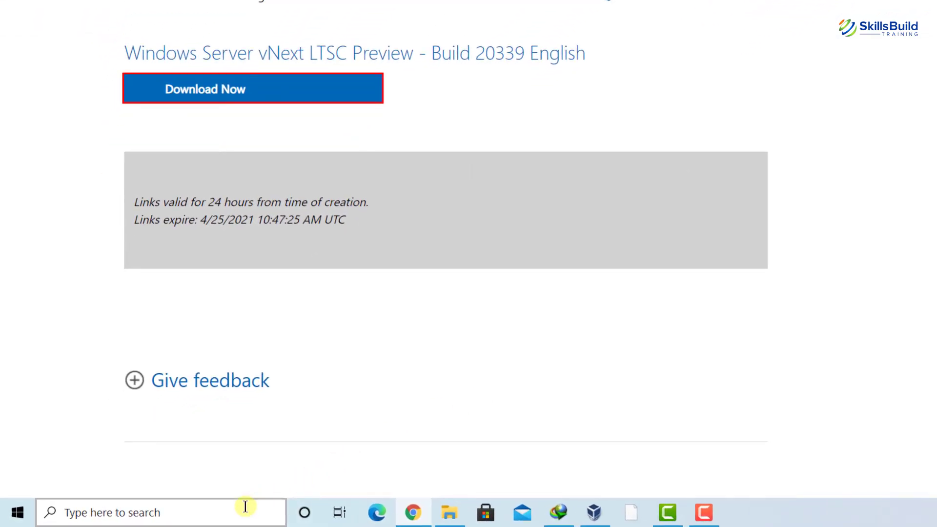
# - Search 'hyper' and run Hyper-V Manager as administrator
pyautogui.click(245, 506)
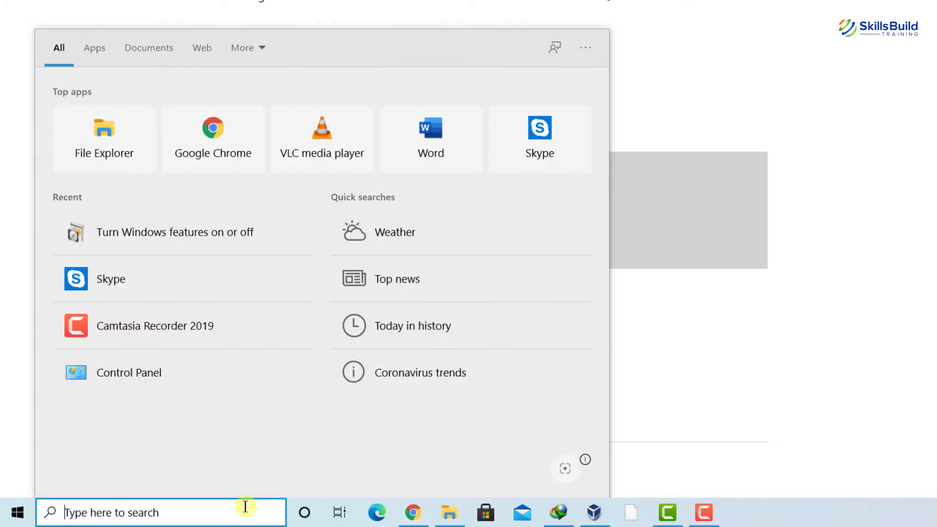
pyautogui.write('hype')
pyautogui.write('r')
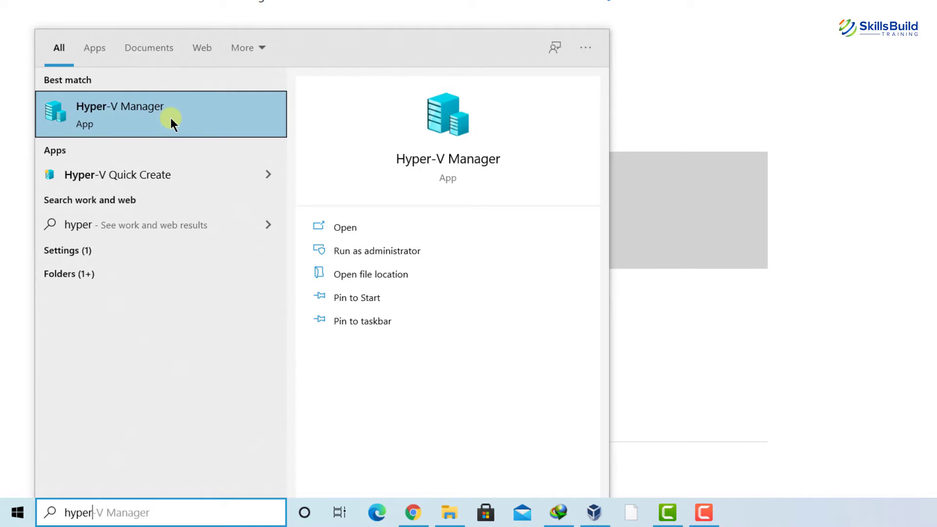
pyautogui.rightClick(159, 103)
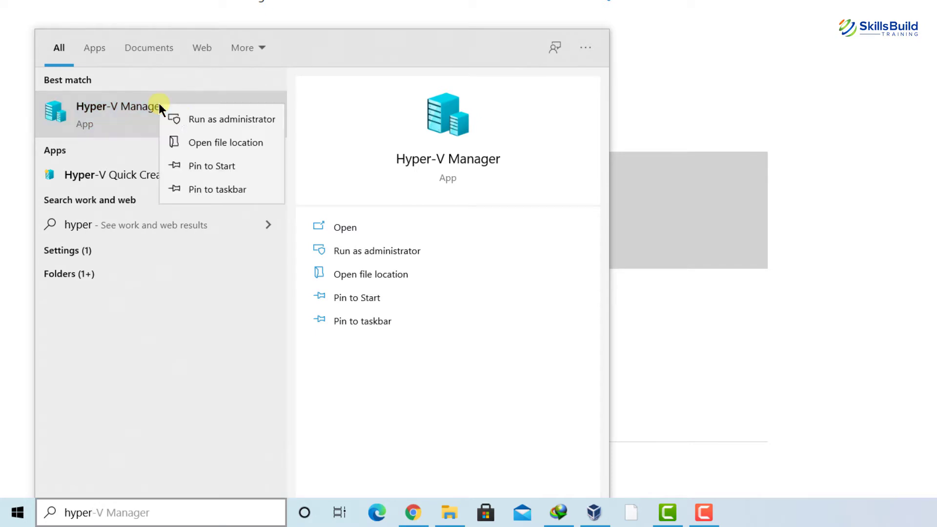
pyautogui.click(196, 121)
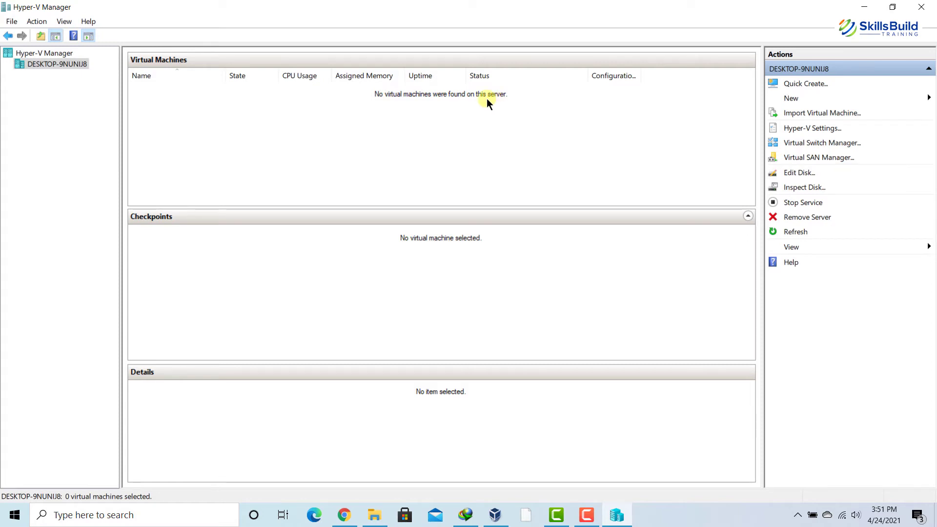
# - Start a new virtual machine named 'Windows Server 2022', keeping the default storage location
pyautogui.click(36, 21)
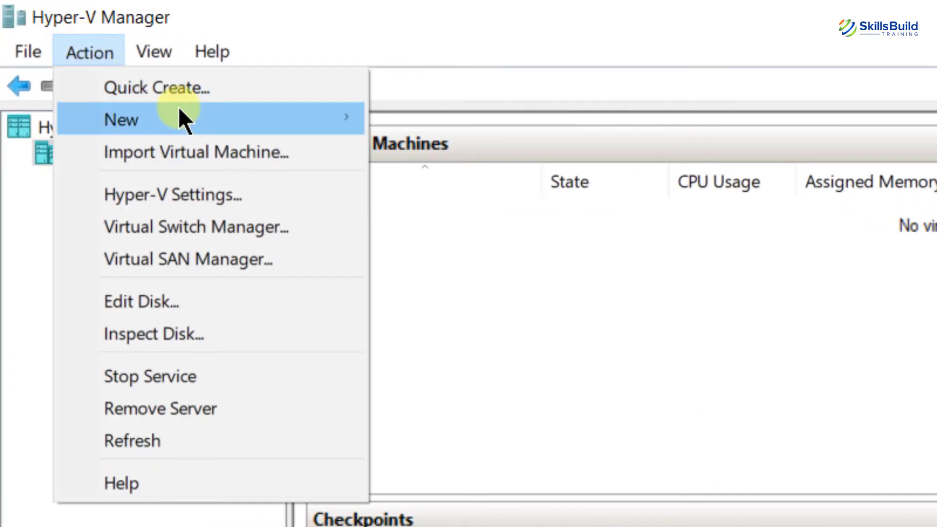
pyautogui.moveTo(179, 112)
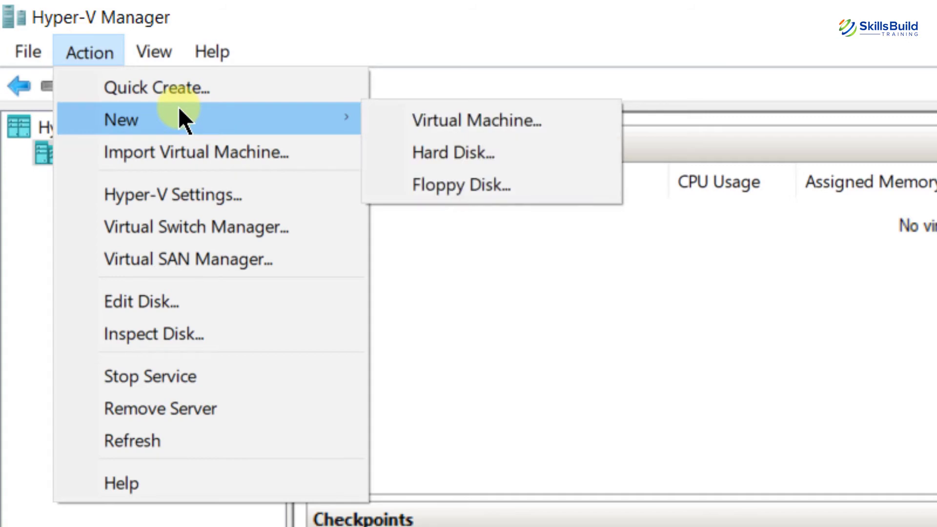
pyautogui.click(428, 118)
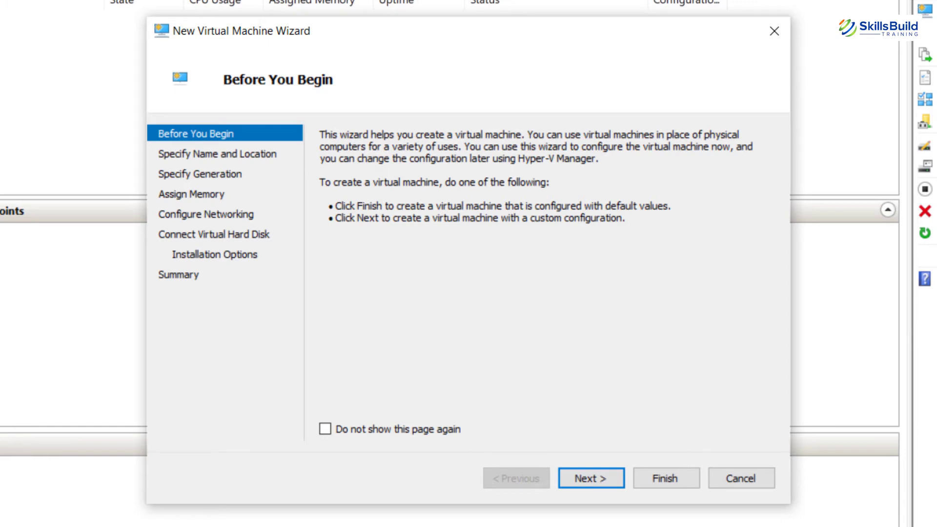
pyautogui.click(577, 476)
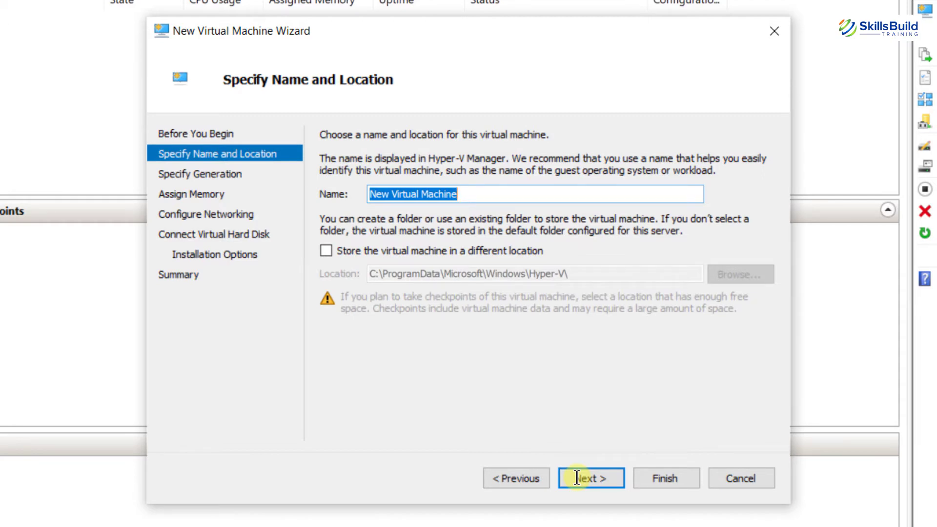
pyautogui.write('Windows Server 2022')
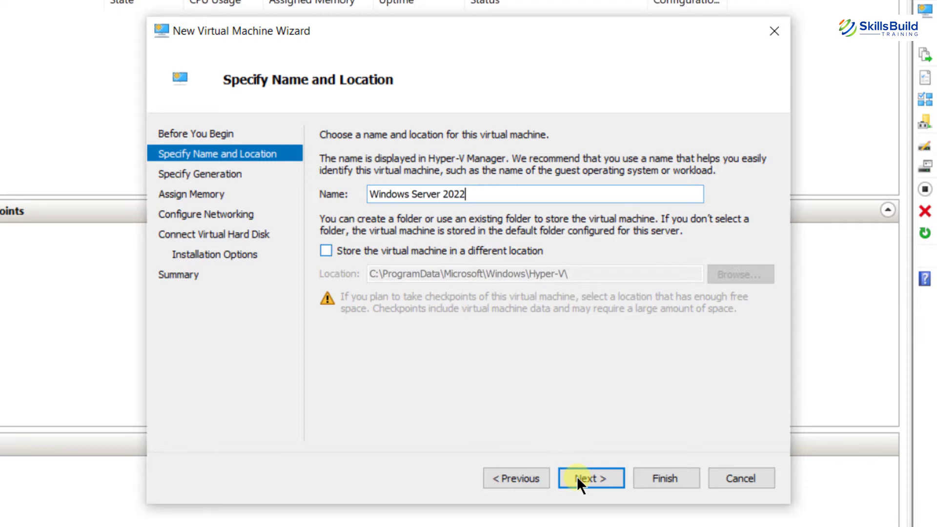
pyautogui.click(334, 251)
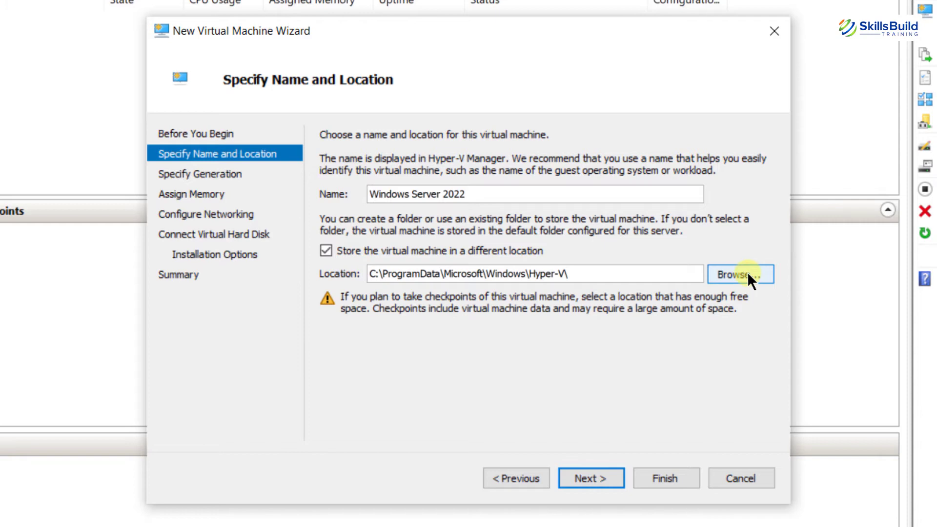
pyautogui.click(329, 248)
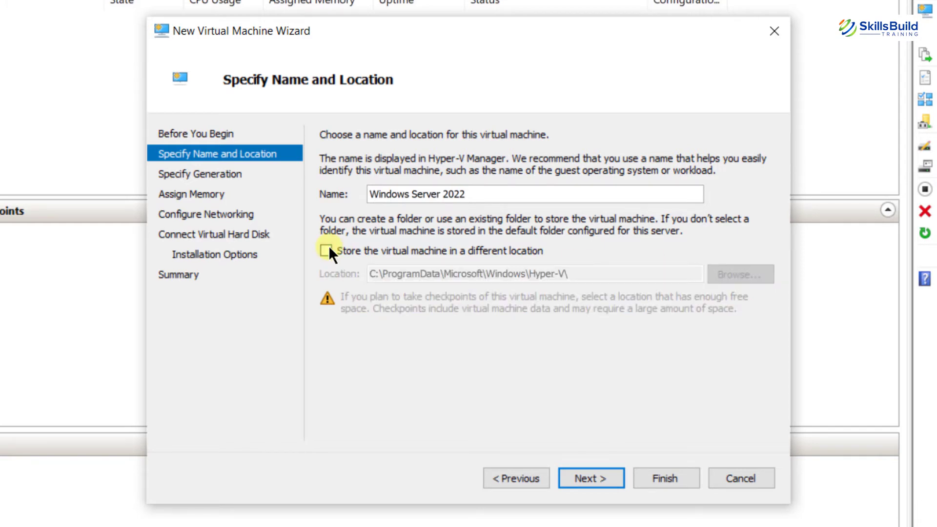
pyautogui.click(585, 479)
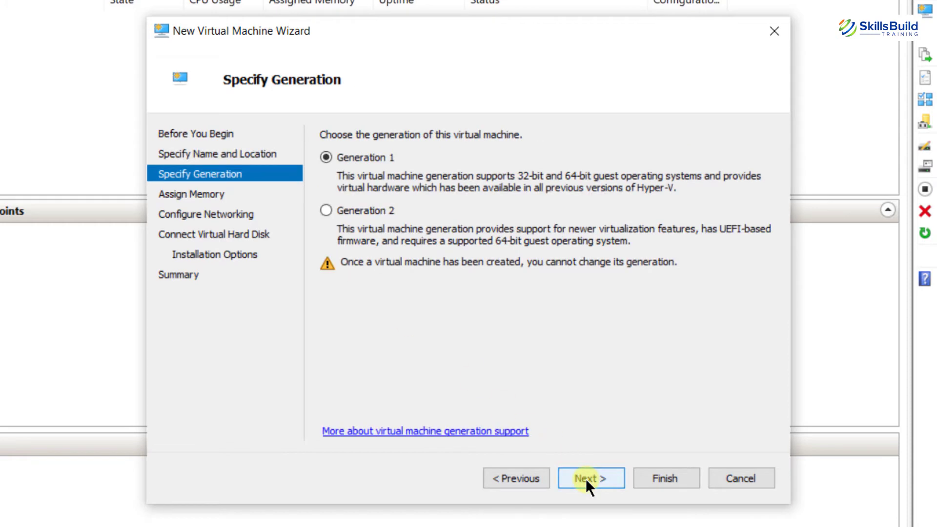
# - Keep Generation 1 and set startup memory to 2048 MB
pyautogui.click(586, 478)
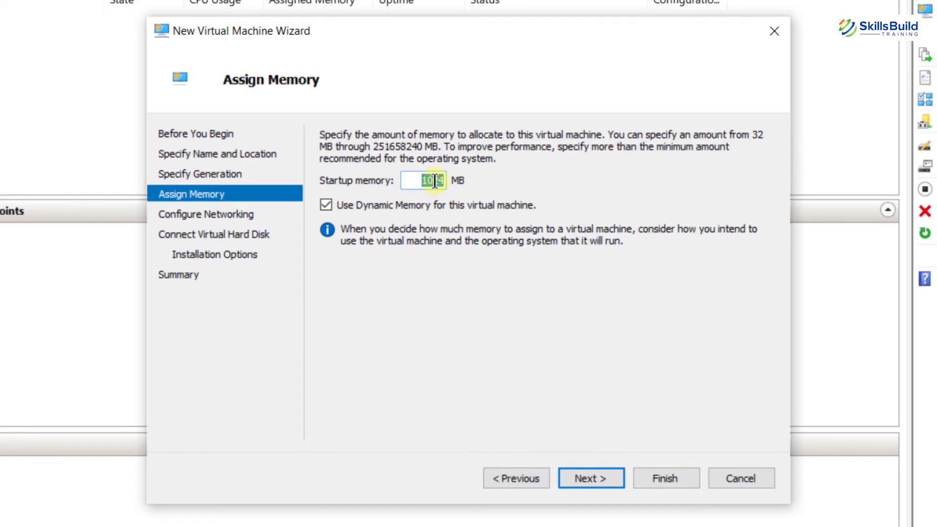
pyautogui.press('BackSpace')
pyautogui.write('2048')
pyautogui.click(596, 473)
# - Leave networking unchanged and size the virtual hard disk at 60 GB
pyautogui.click(590, 479)
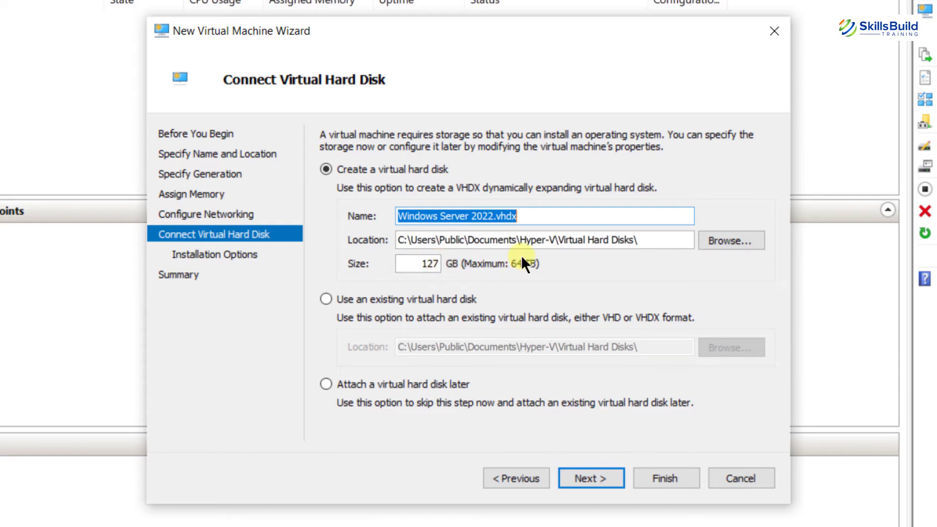
pyautogui.press('Tab')
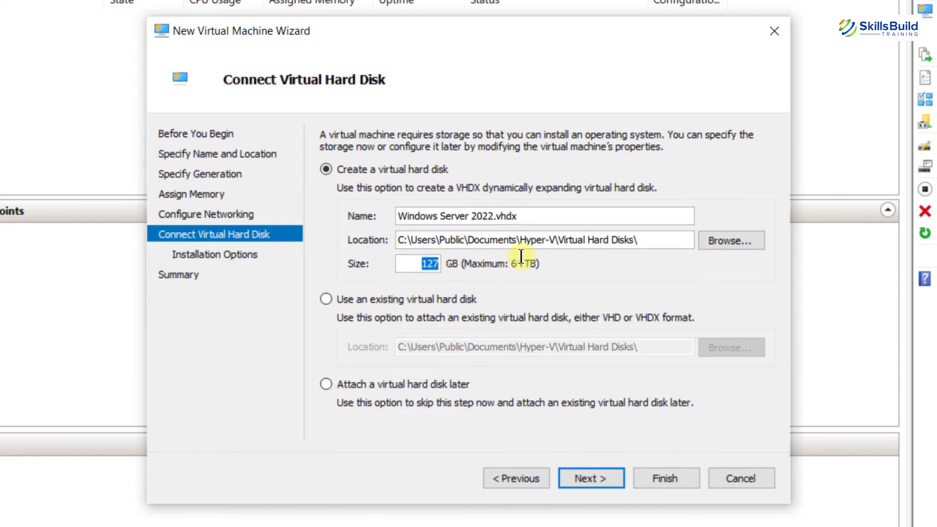
pyautogui.write('60')
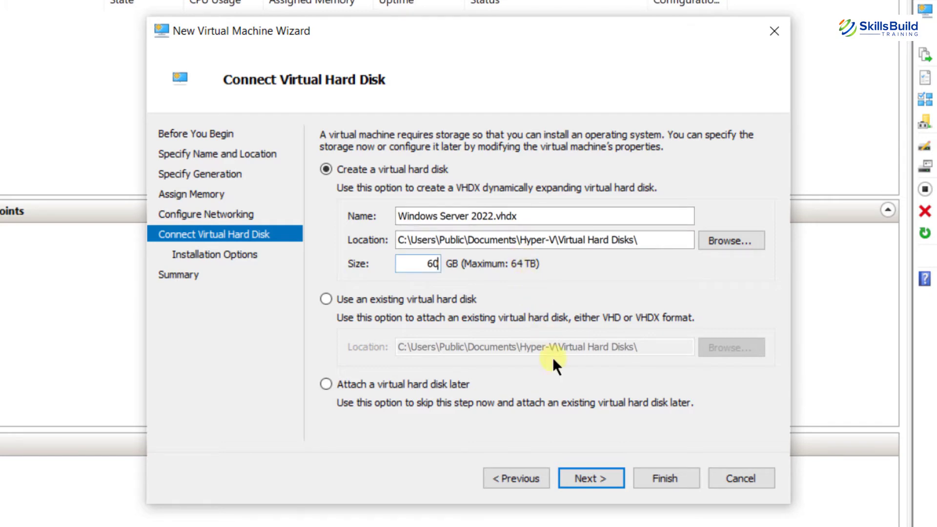
pyautogui.click(589, 479)
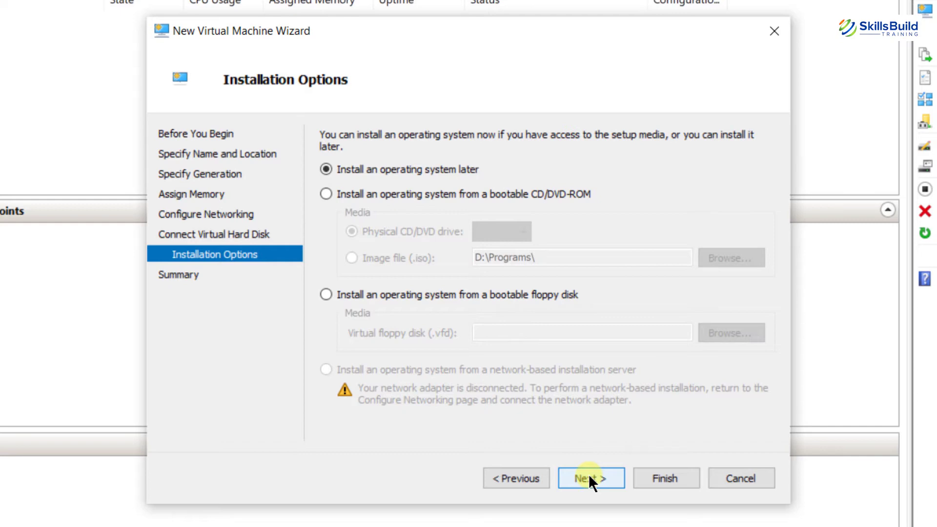
# - Install from the Windows Insider Preview Server ISO image file and finish creating the VM
pyautogui.click(329, 193)
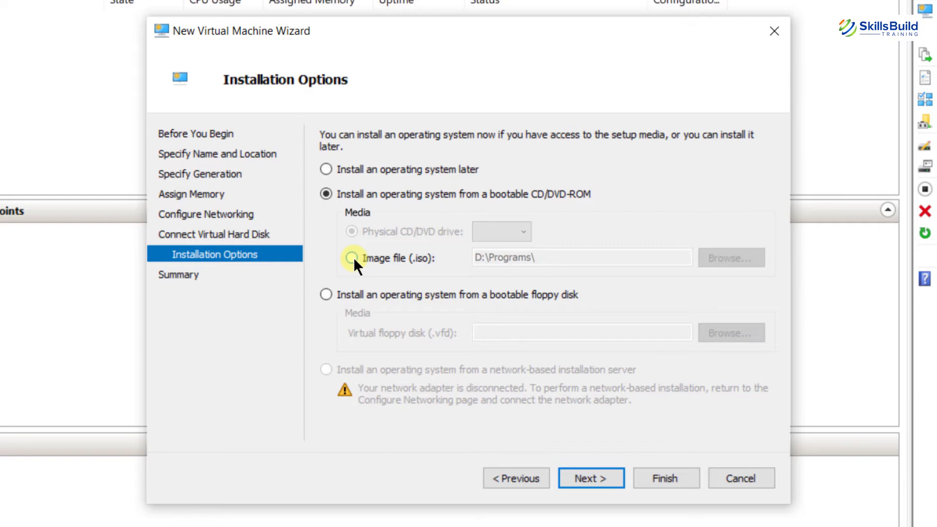
pyautogui.click(352, 258)
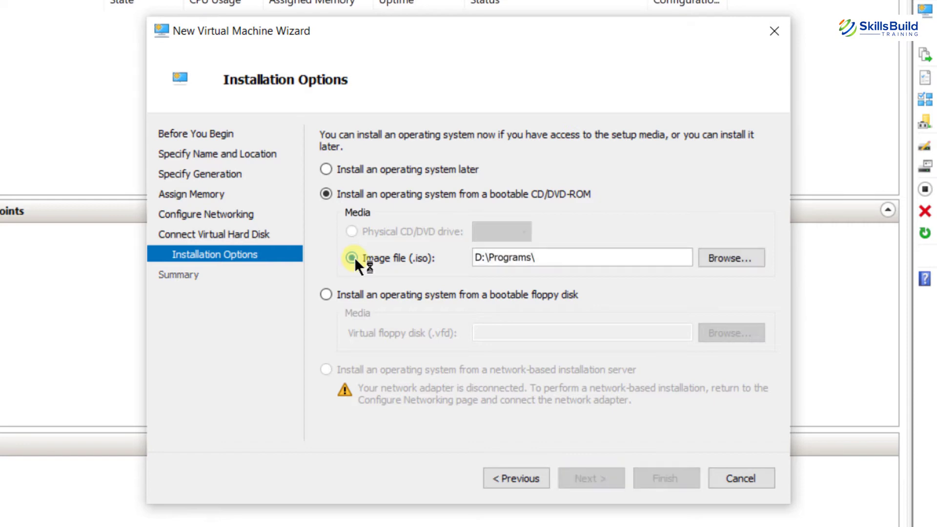
pyautogui.click(723, 256)
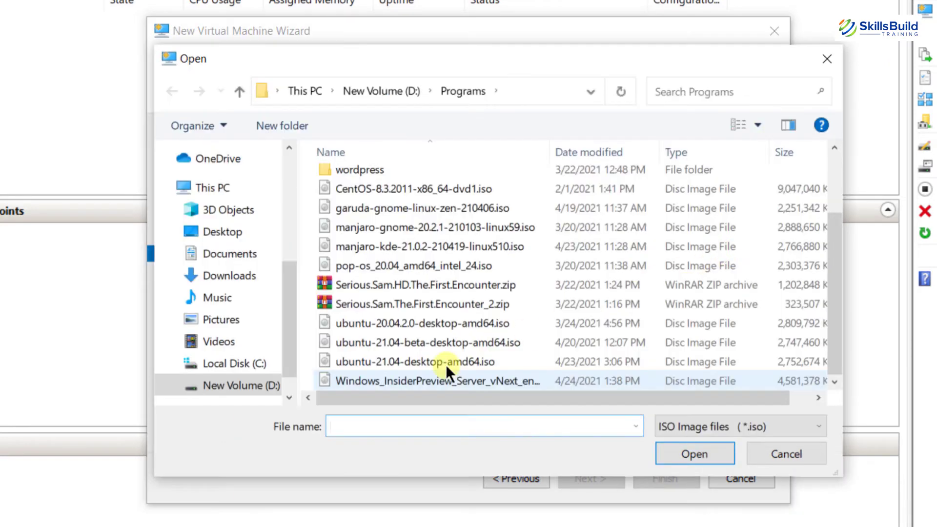
pyautogui.doubleClick(412, 380)
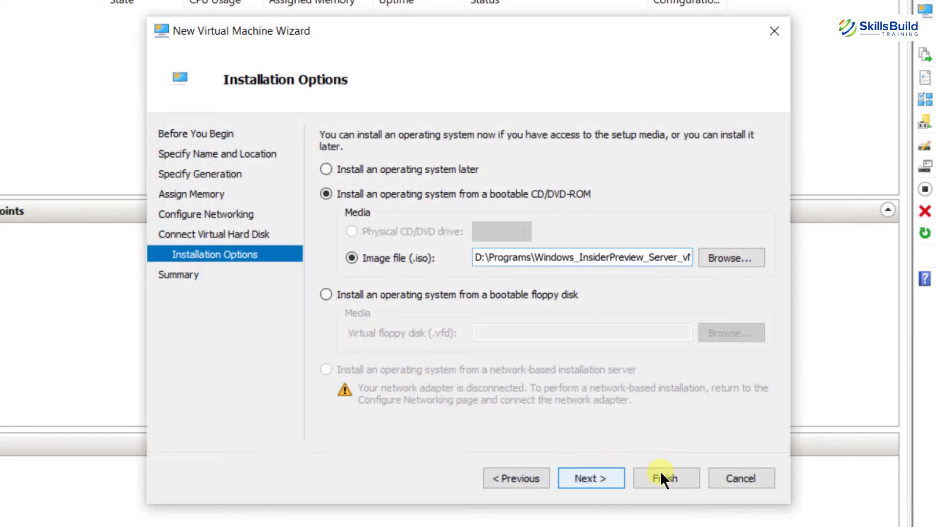
pyautogui.click(660, 471)
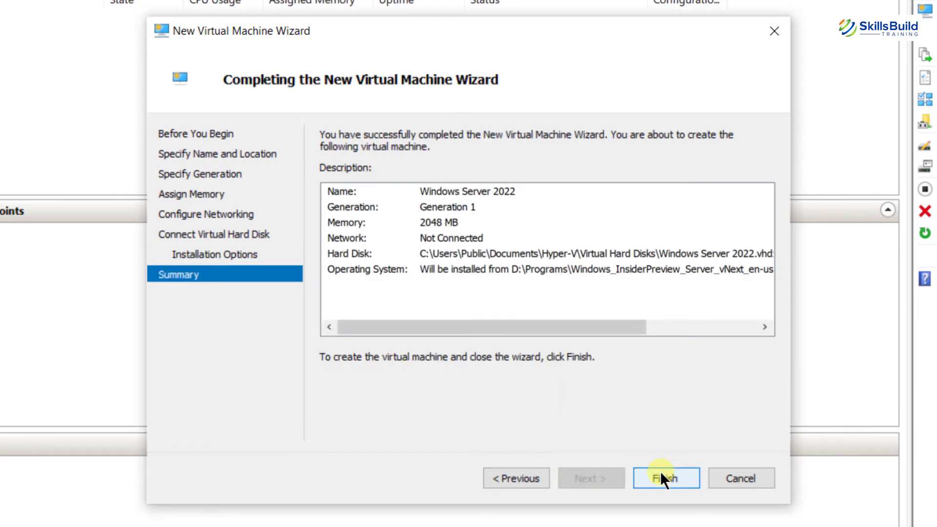
pyautogui.click(661, 472)
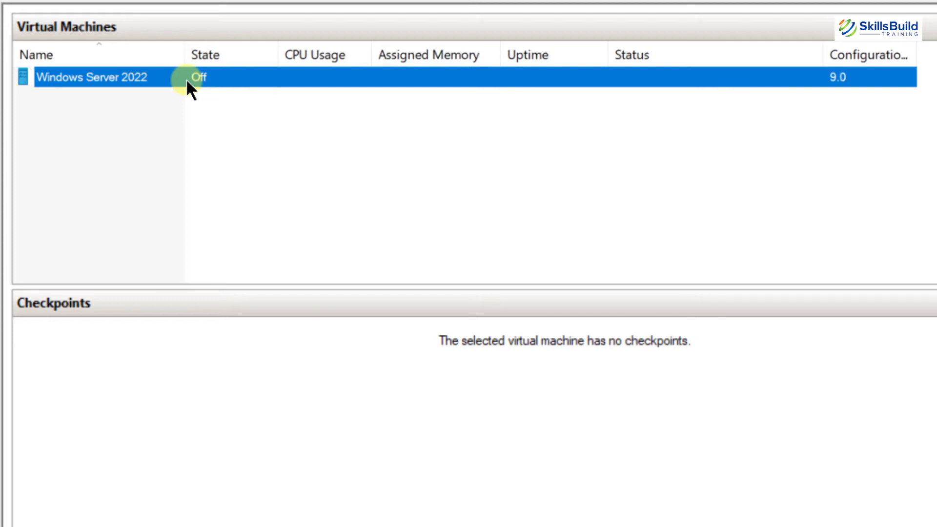
pyautogui.rightClick(186, 78)
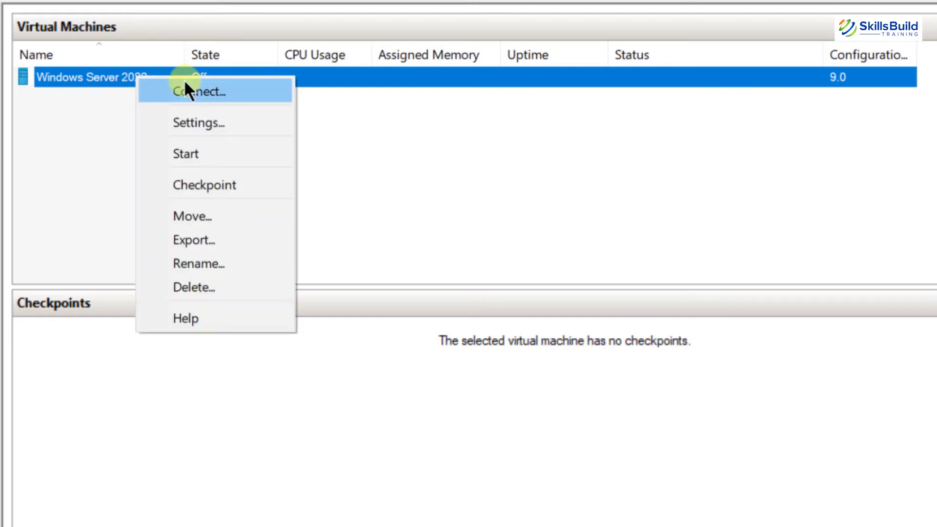
# - Connect to the Windows Server 2022 VM and power it on
pyautogui.click(168, 91)
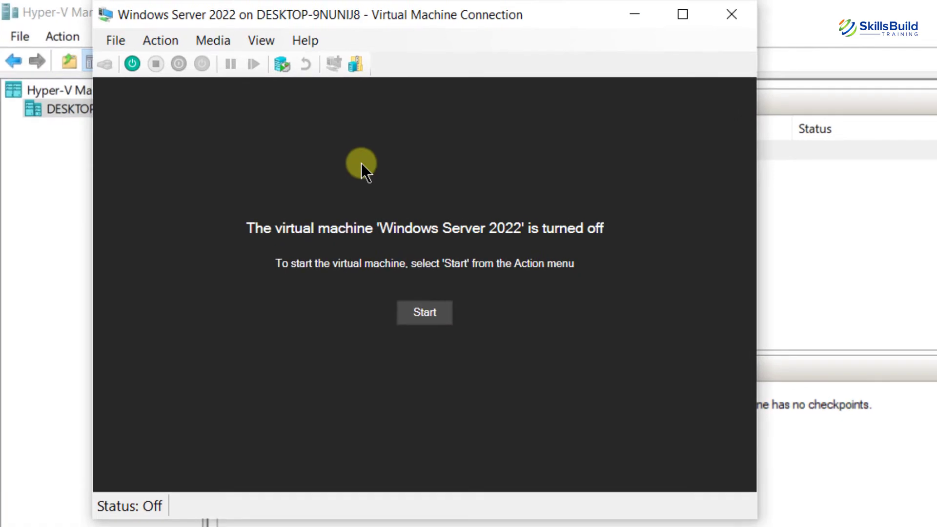
pyautogui.click(427, 310)
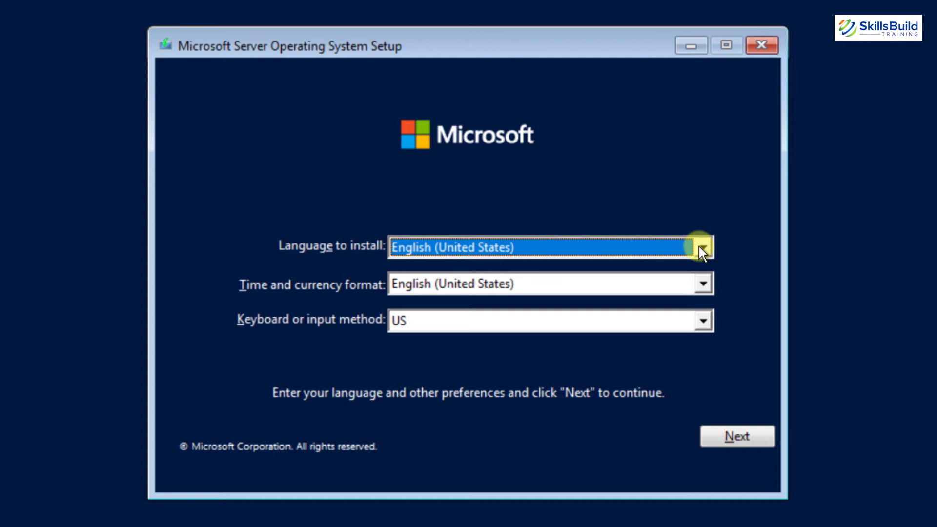
# - Keep default language settings, skip the product key, and select Windows Server 2022 Standard (Desktop Experience)
pyautogui.click(734, 434)
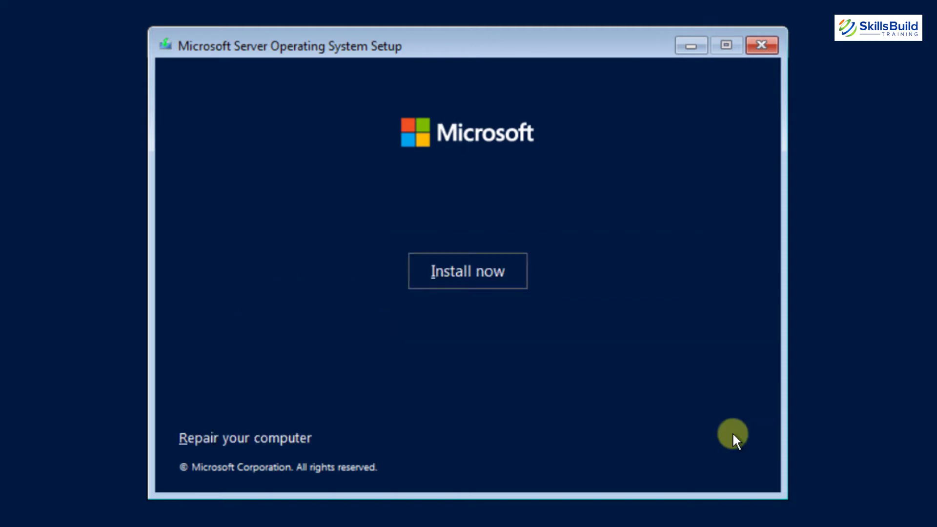
pyautogui.click(496, 270)
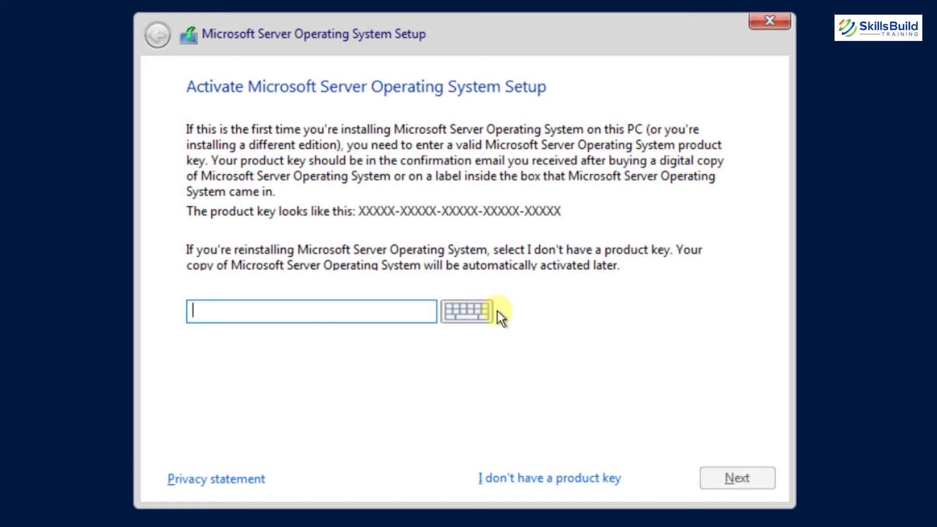
pyautogui.click(546, 477)
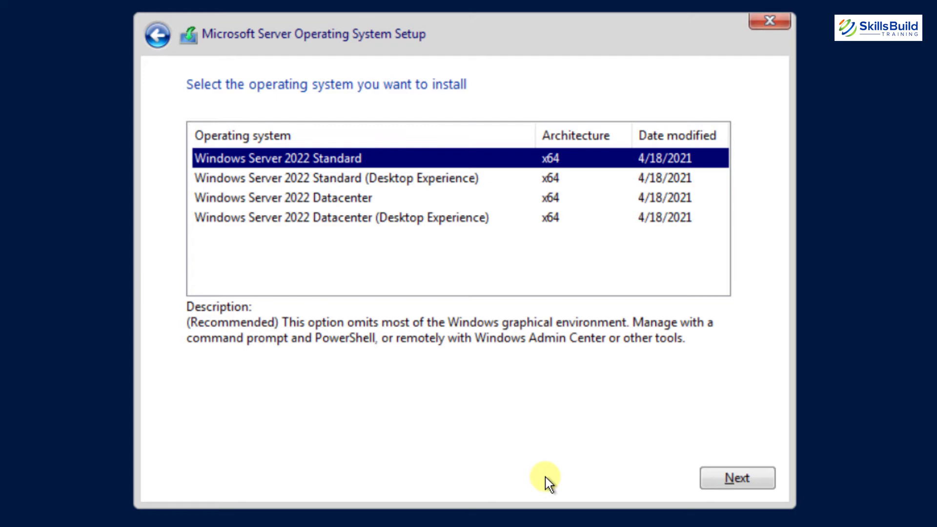
pyautogui.click(399, 186)
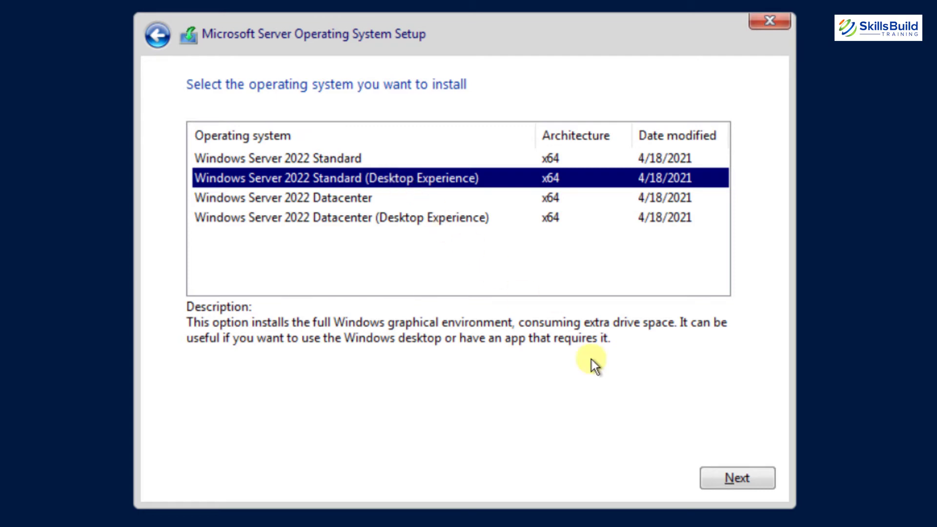
pyautogui.click(718, 476)
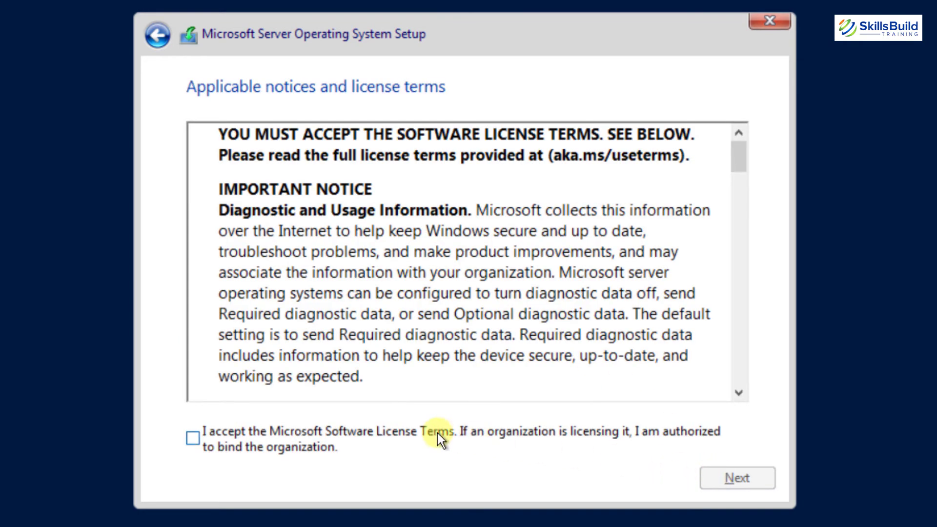
# - Accept the license terms and run a Custom install onto Drive 0 Unallocated Space
pyautogui.click(437, 433)
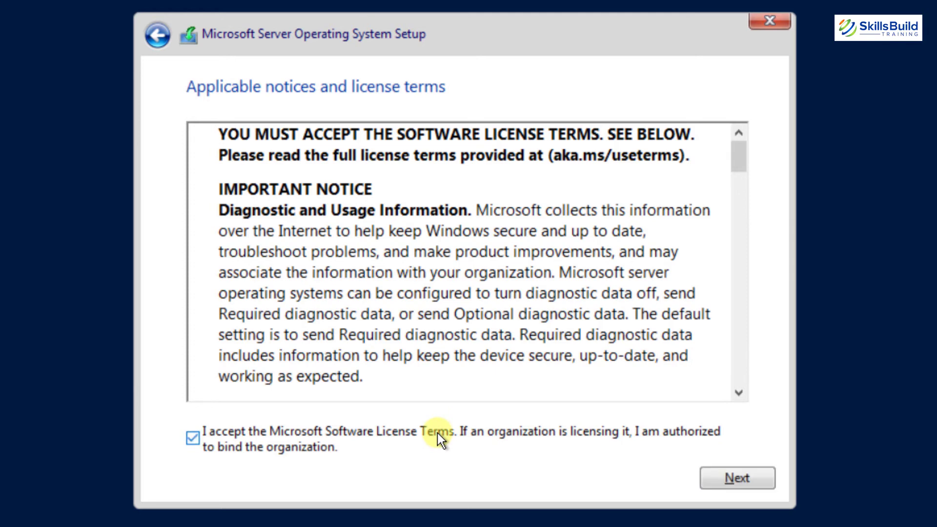
pyautogui.click(739, 479)
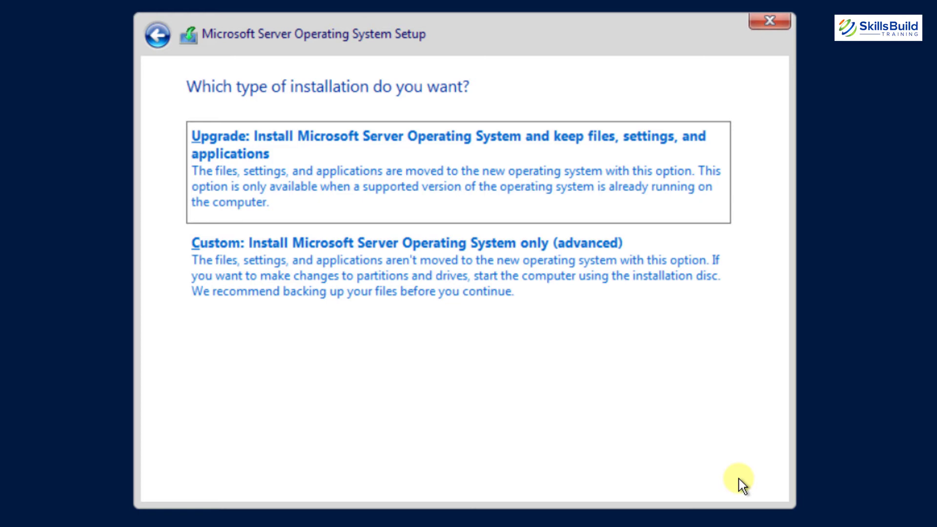
pyautogui.click(464, 268)
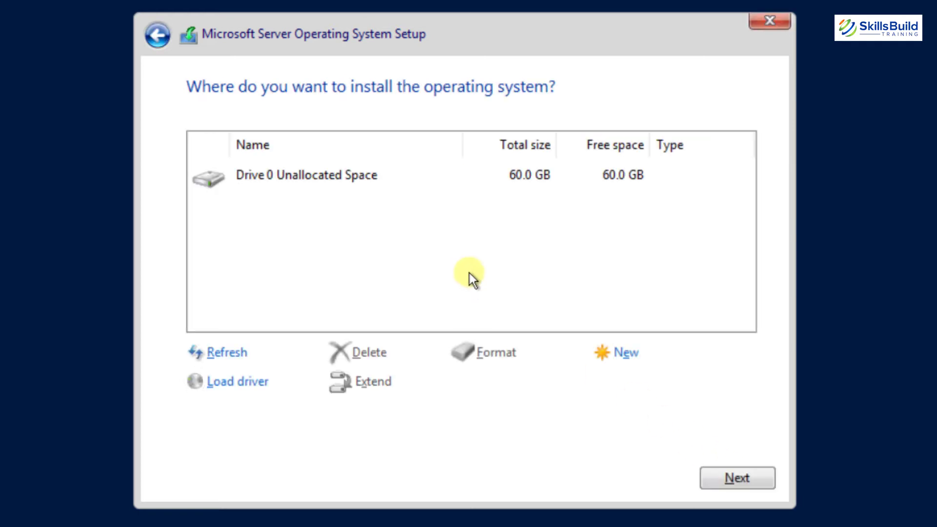
pyautogui.click(728, 481)
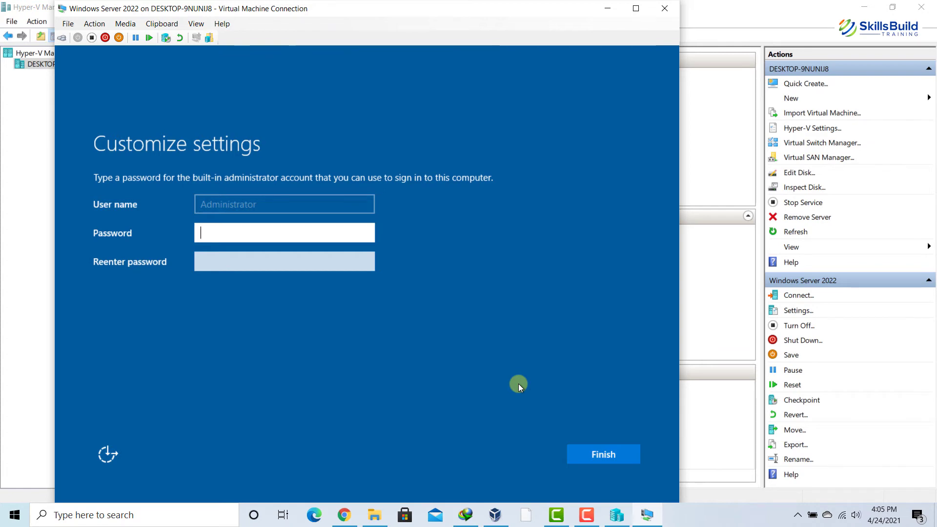
# - In full-screen view, enter and confirm the Administrator password, then finish setup
pyautogui.click(635, 8)
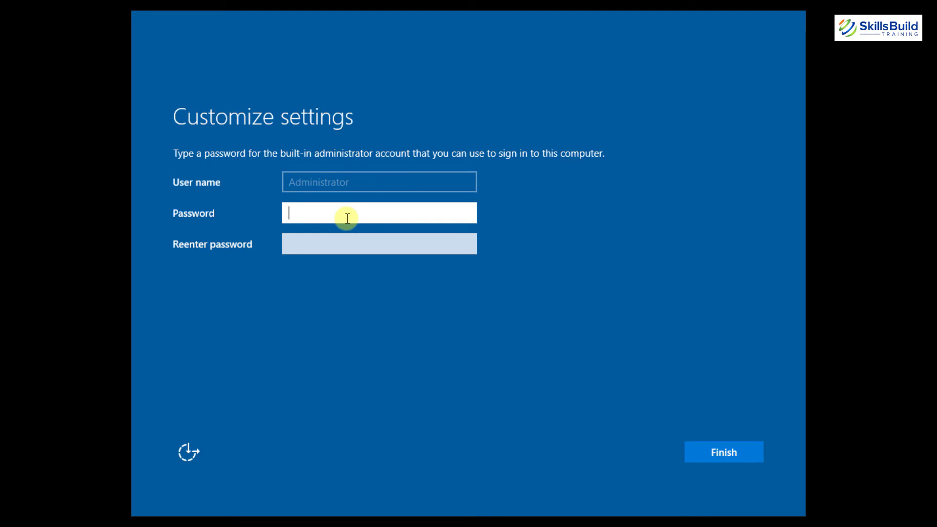
pyautogui.write('•••••••••••')
pyautogui.press('Tab')
pyautogui.write('•••••••••••')
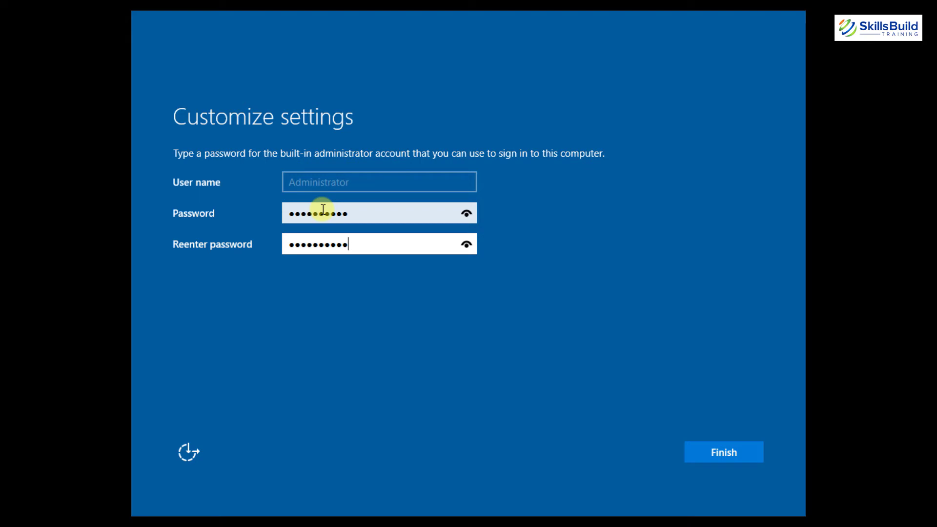
pyautogui.click(701, 442)
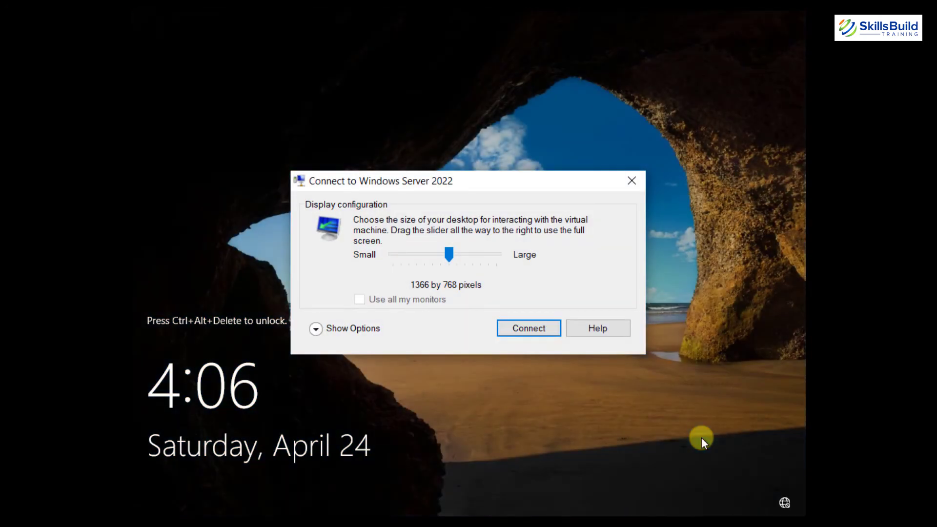
# - Connect to the Windows Server 2022 VM and sign in as Administrator with the account password
pyautogui.click(529, 328)
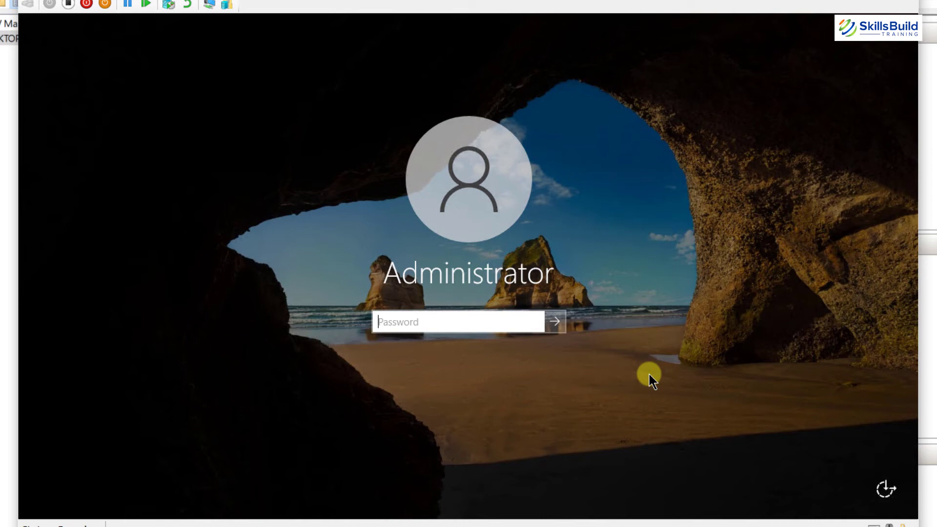
pyautogui.write('Pa$$w0rd123')
pyautogui.press('Return')
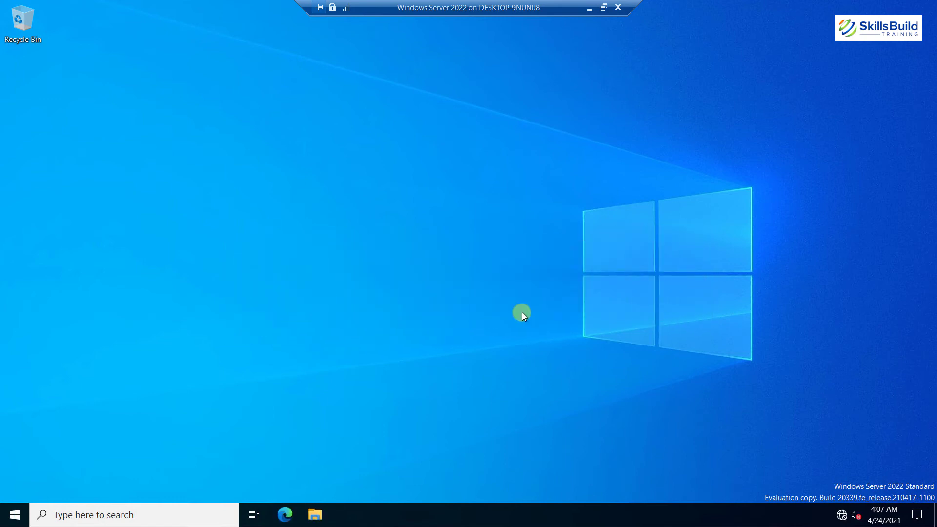
# - Run winver to confirm Version 21H2 (OS Build 20339.2), then close About Windows
pyautogui.press('super+r')
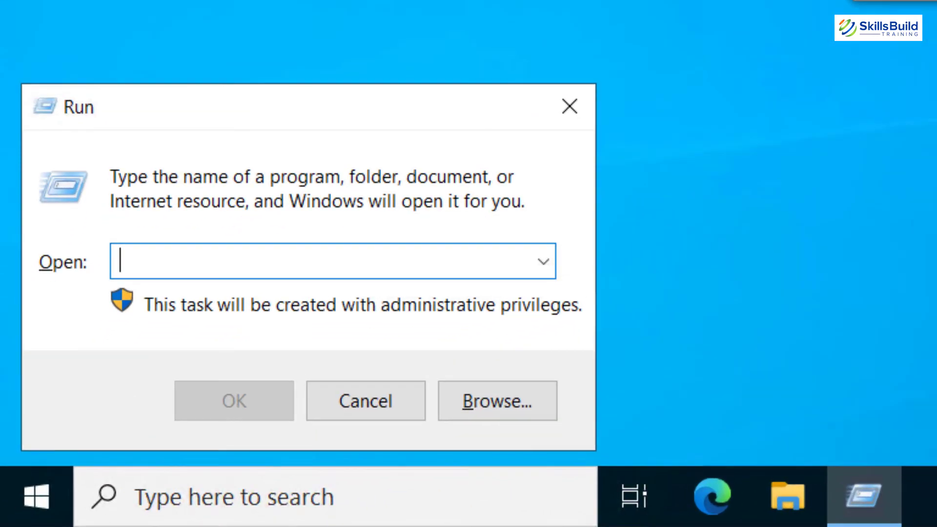
pyautogui.write('w')
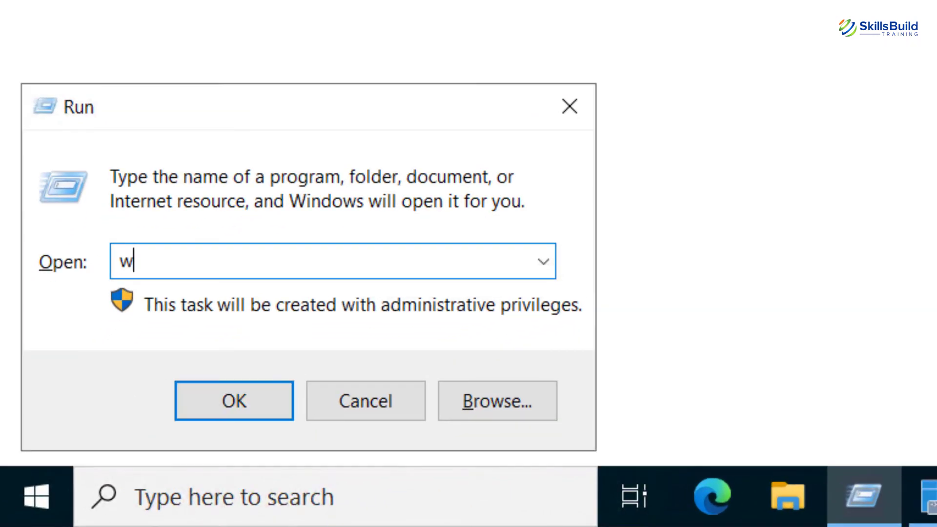
pyautogui.write('inver')
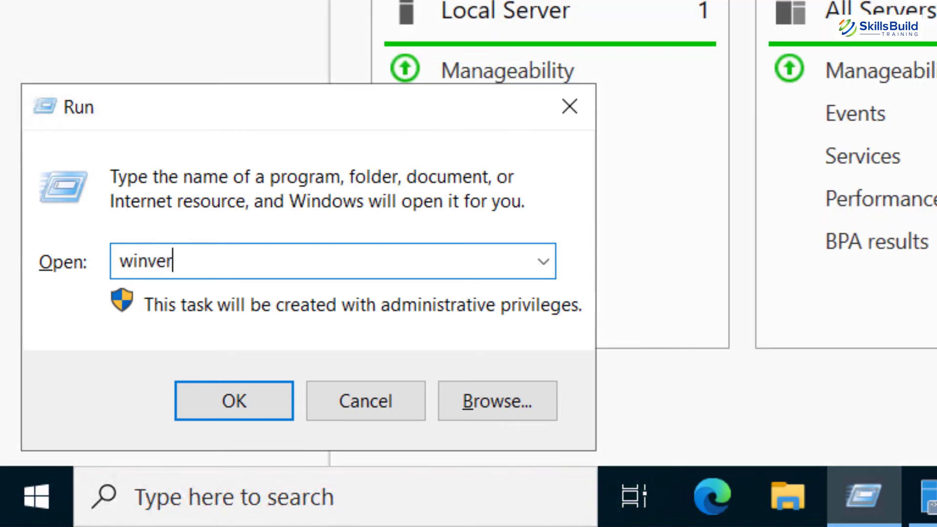
pyautogui.press('Return')
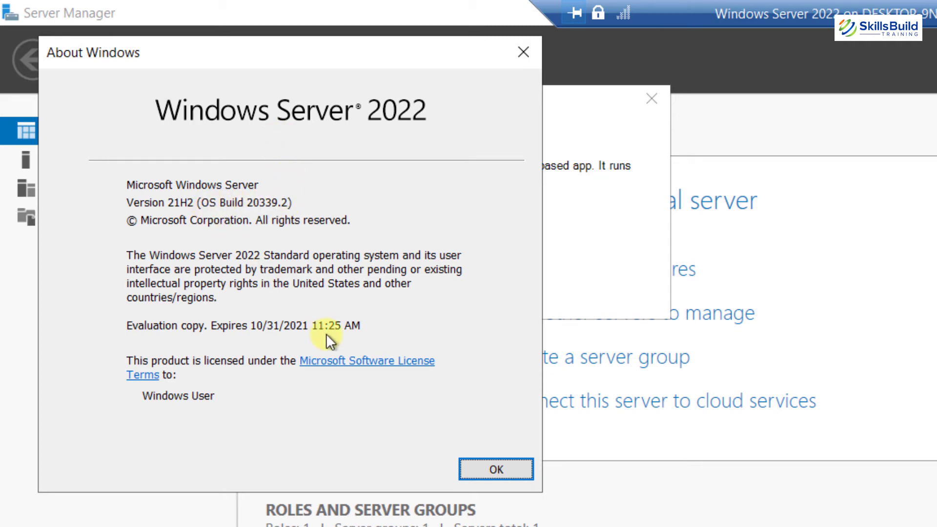
pyautogui.press('Return')
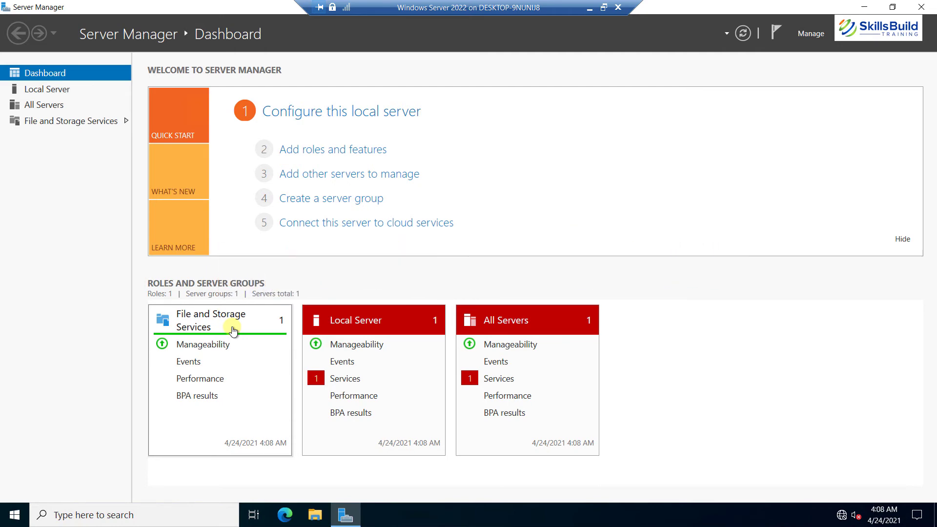
pyautogui.click(14, 515)
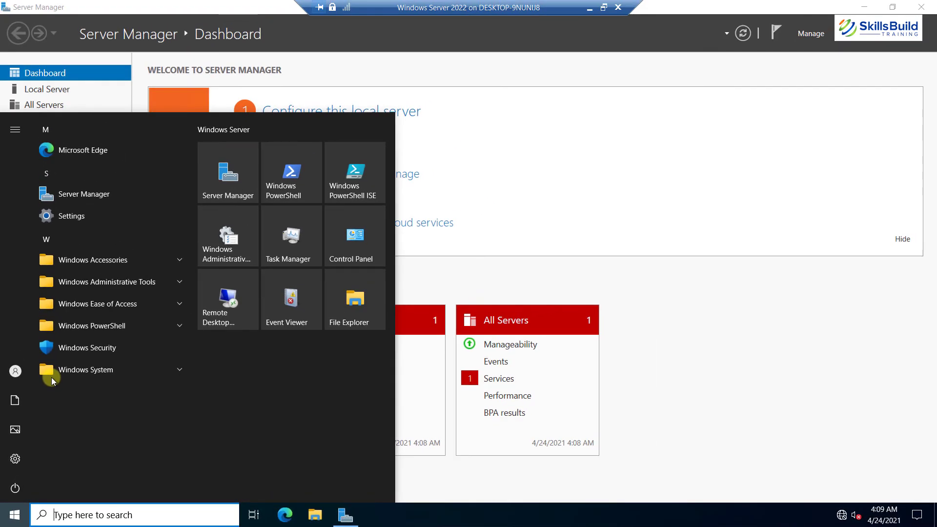
pyautogui.click(613, 161)
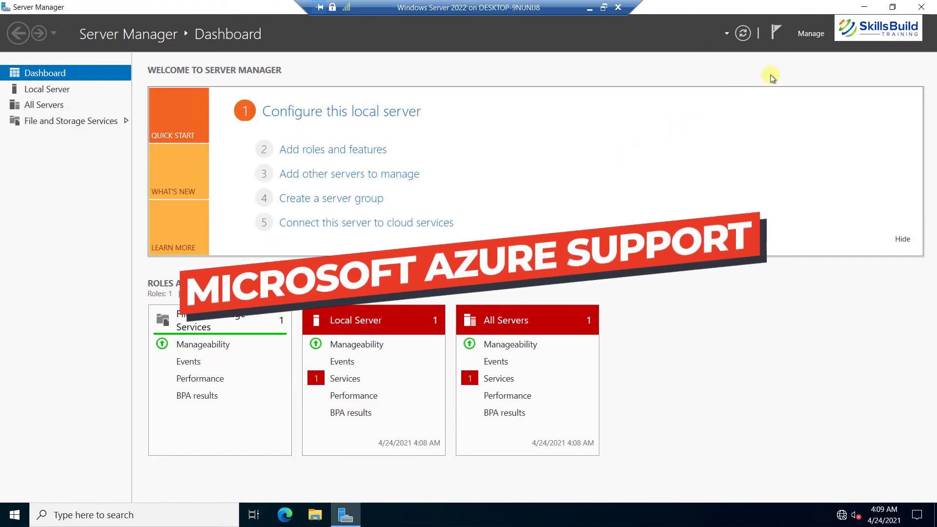
pyautogui.click(846, 34)
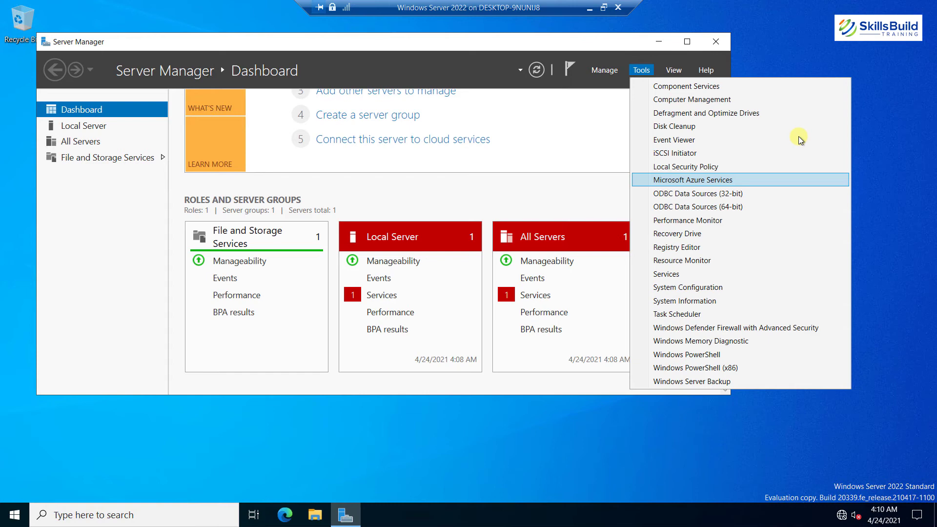
pyautogui.scroll(4, 593, 170)
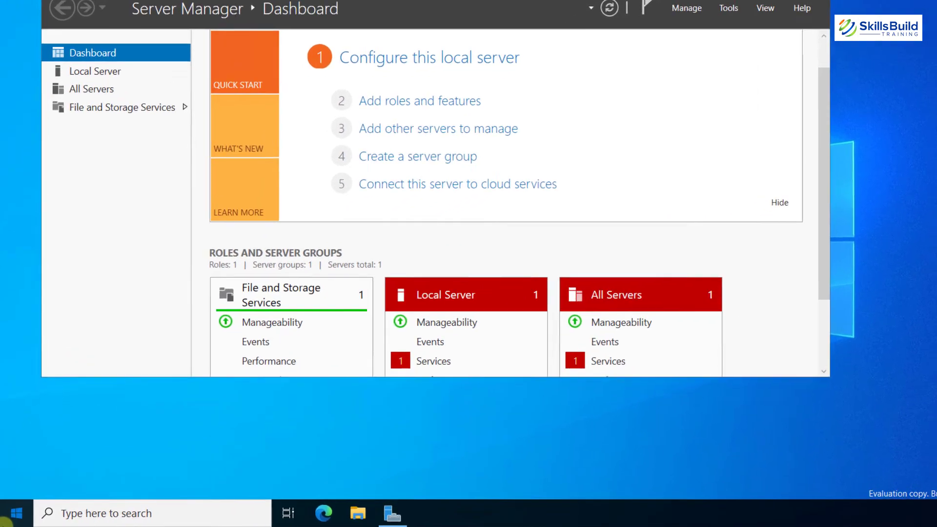
# - Go to Settings > Update & Security > Windows Security to view the four protection areas
pyautogui.click(5, 518)
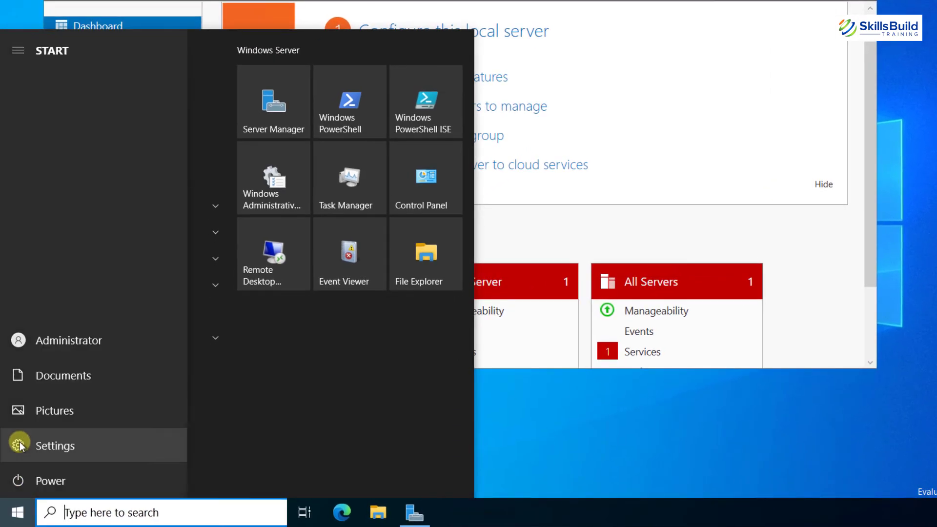
pyautogui.click(19, 445)
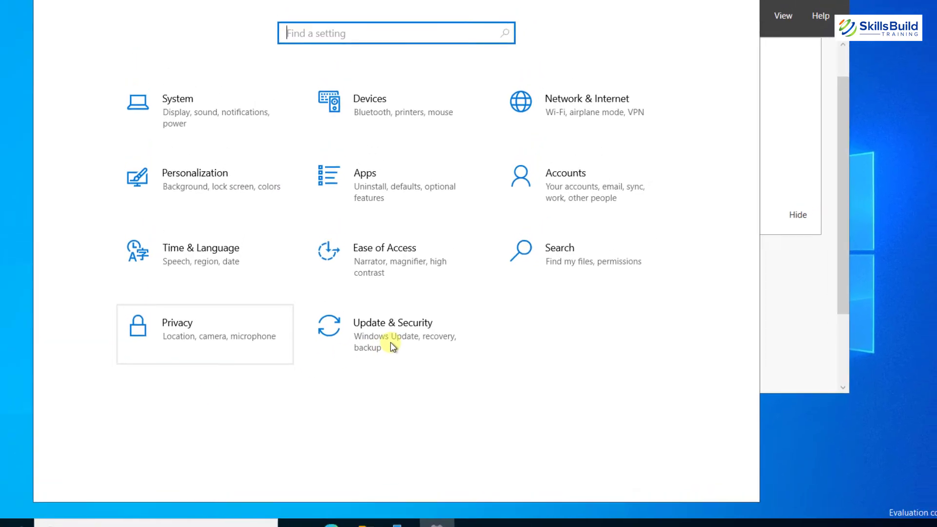
pyautogui.click(370, 385)
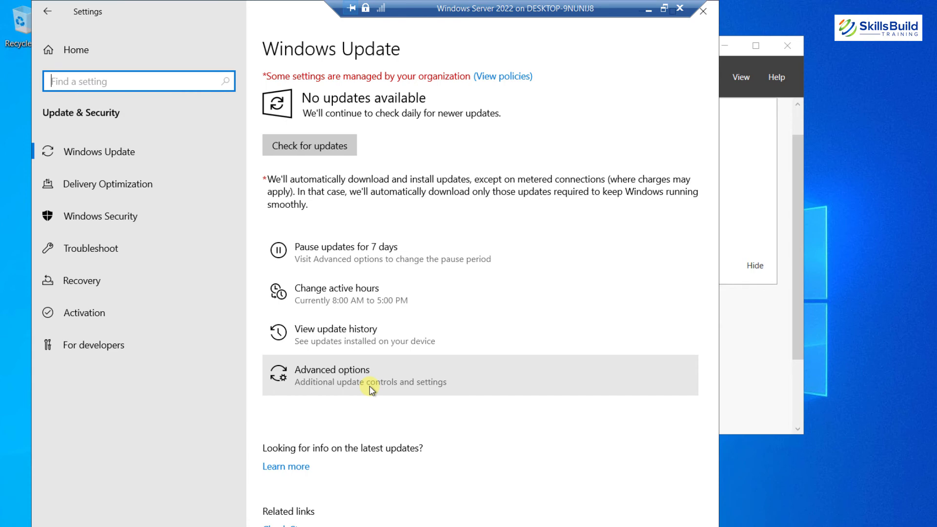
pyautogui.click(121, 217)
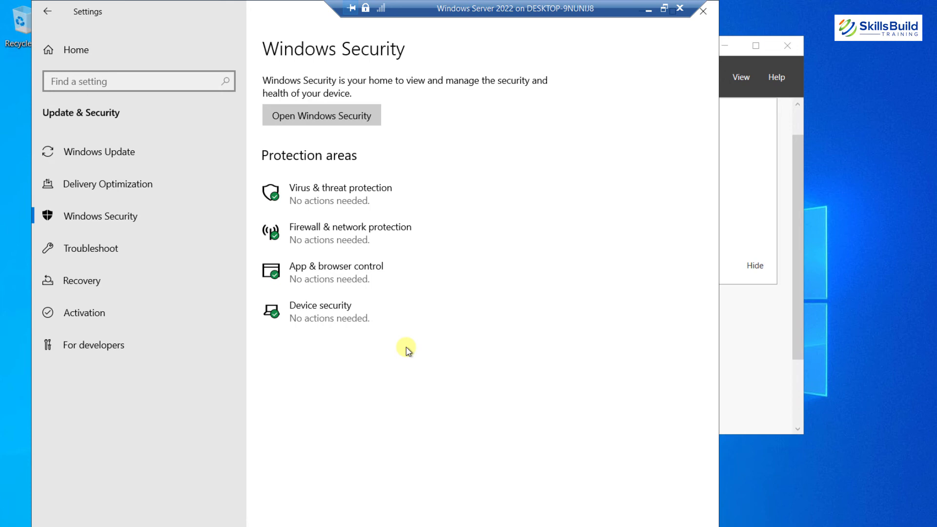
# - From App & browser control, open Exploit protection settings and show the Program settings list
pyautogui.click(336, 276)
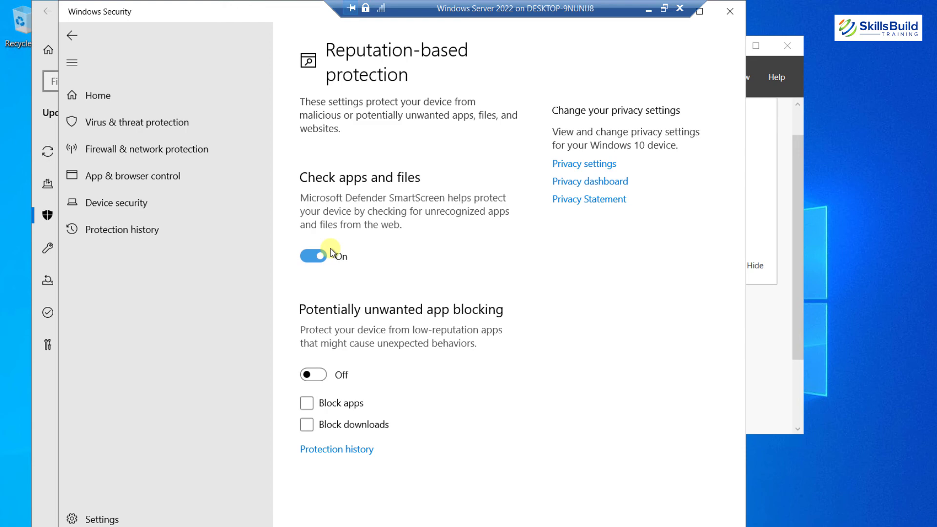
pyautogui.click(74, 36)
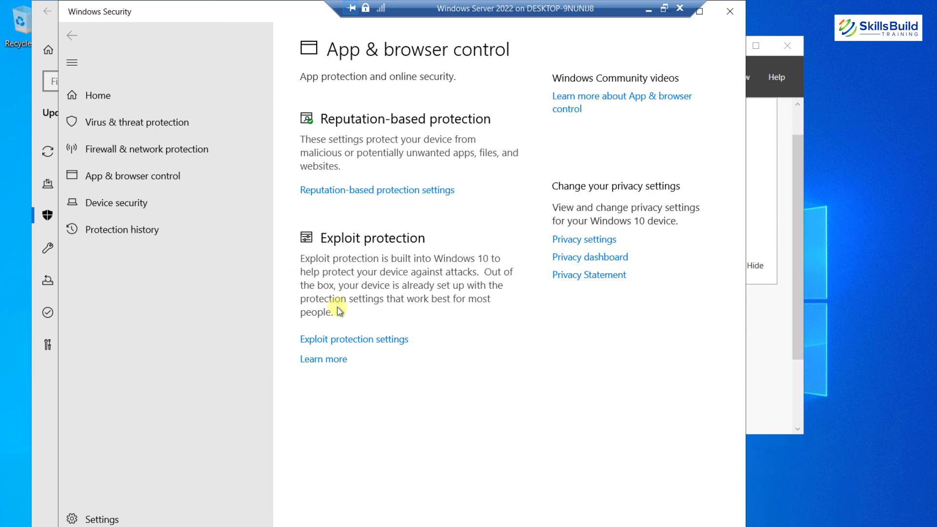
pyautogui.click(372, 344)
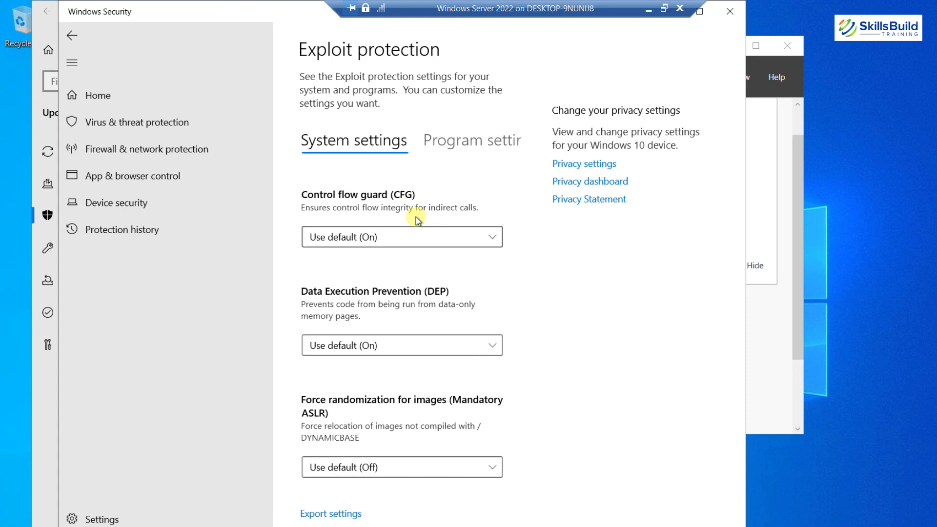
pyautogui.scroll(-3, 416, 217)
pyautogui.scroll(-4, 416, 217)
pyautogui.scroll(-4, 416, 217)
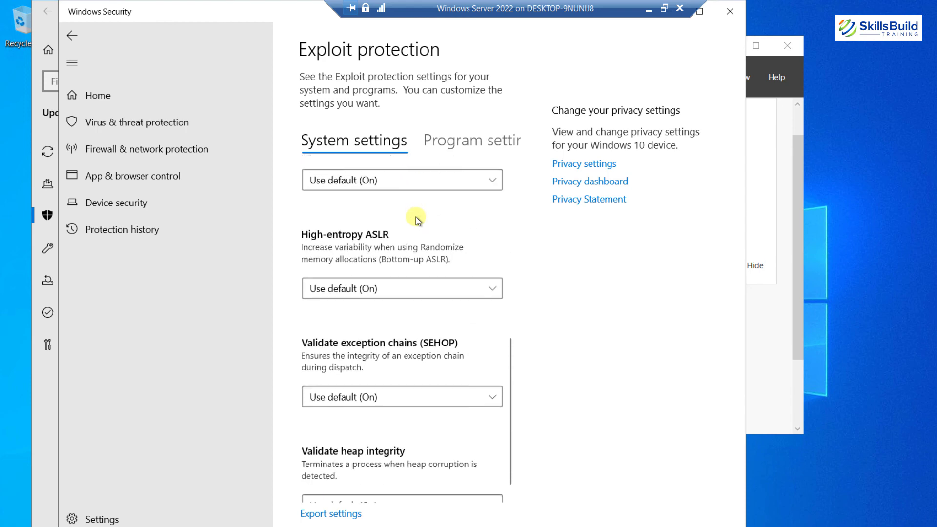
pyautogui.click(482, 142)
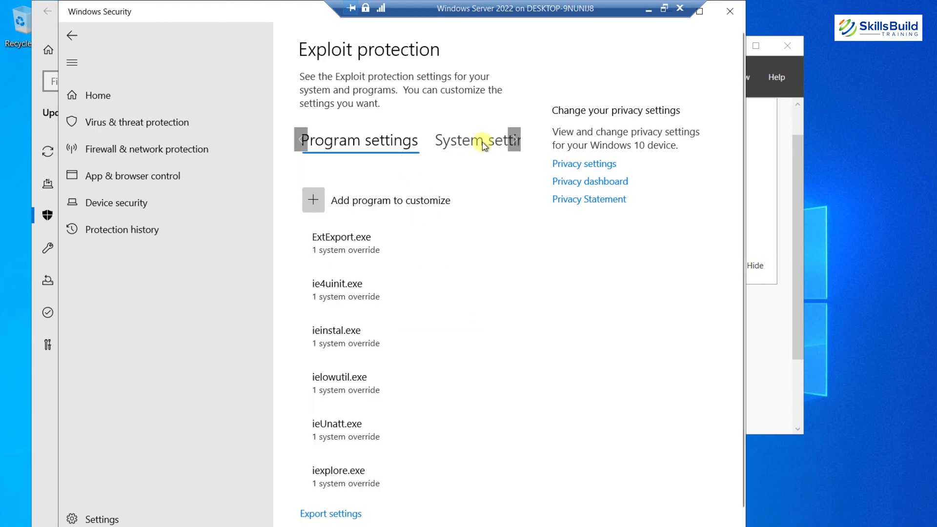
# - Maximize Windows Security and expand ie4uinit.exe in Program settings to reveal Edit and Remove
pyautogui.click(700, 11)
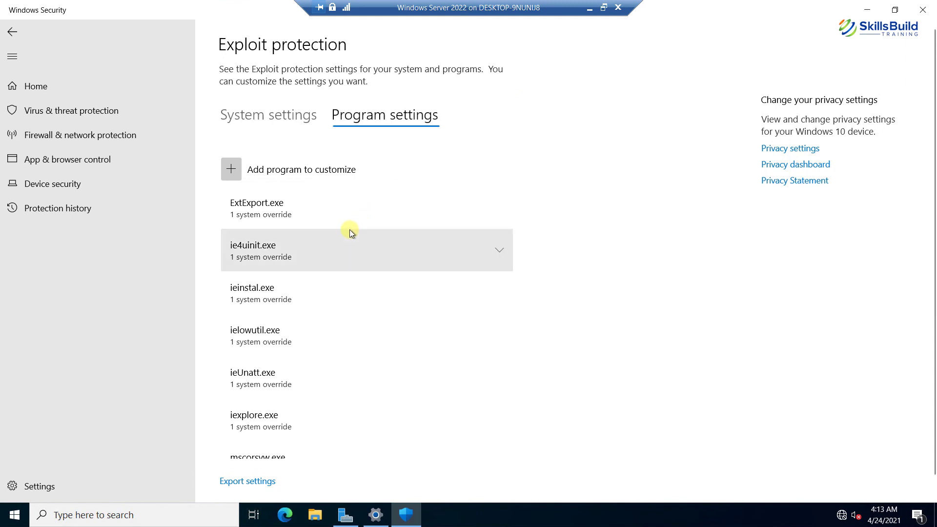
pyautogui.scroll(-5, 350, 232)
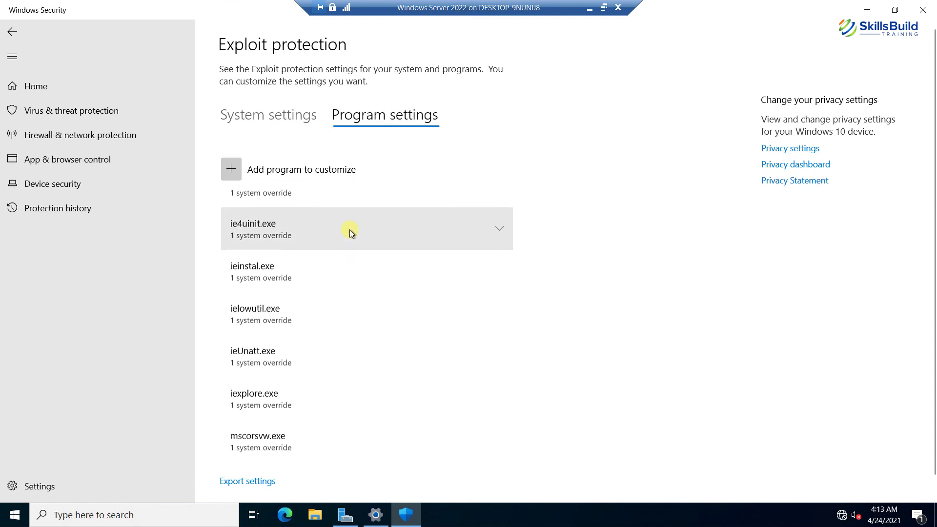
pyautogui.scroll(-2, 350, 230)
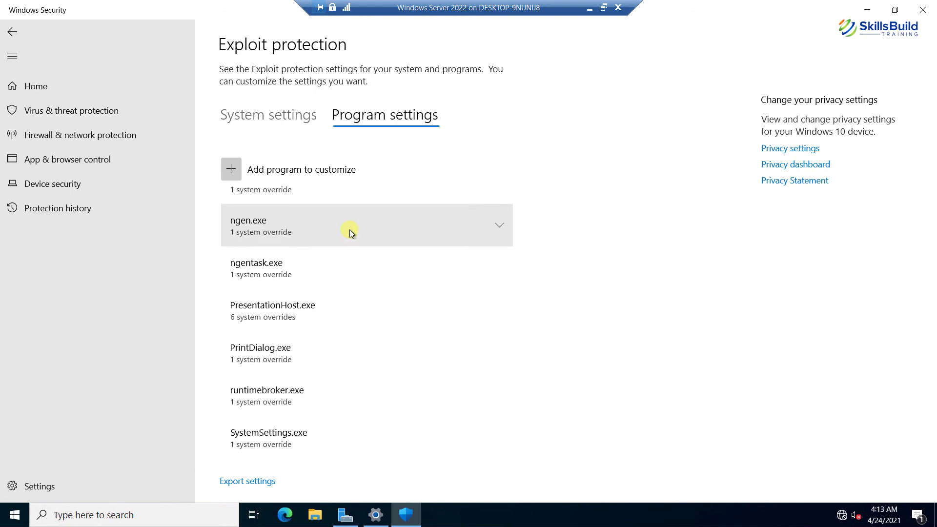
pyautogui.scroll(5, 350, 229)
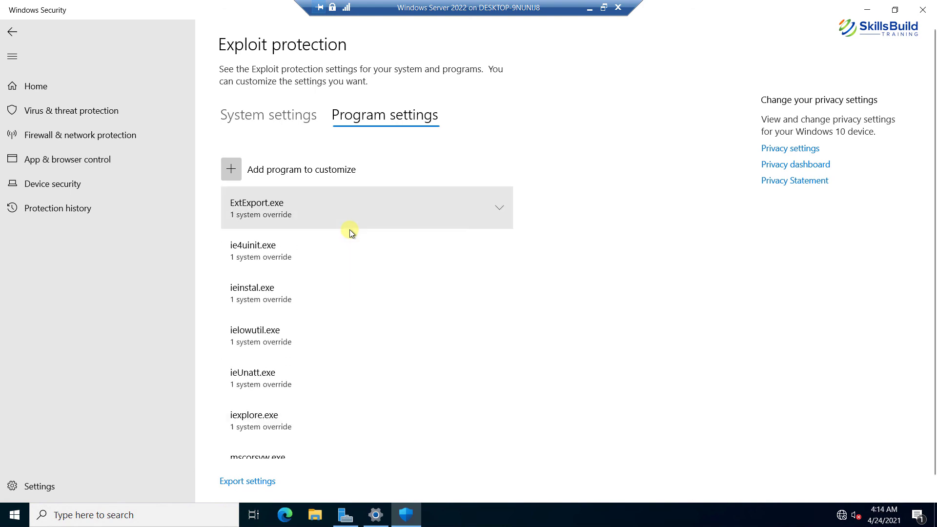
pyautogui.click(286, 248)
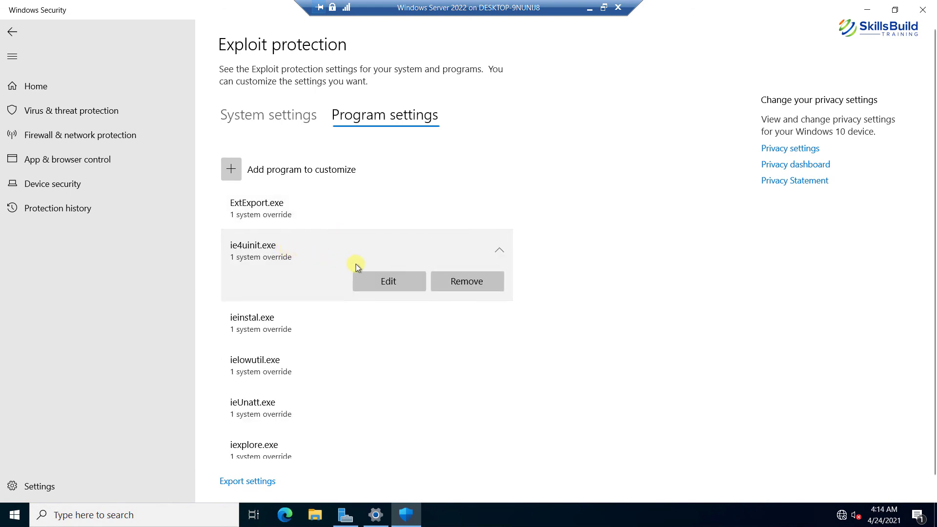